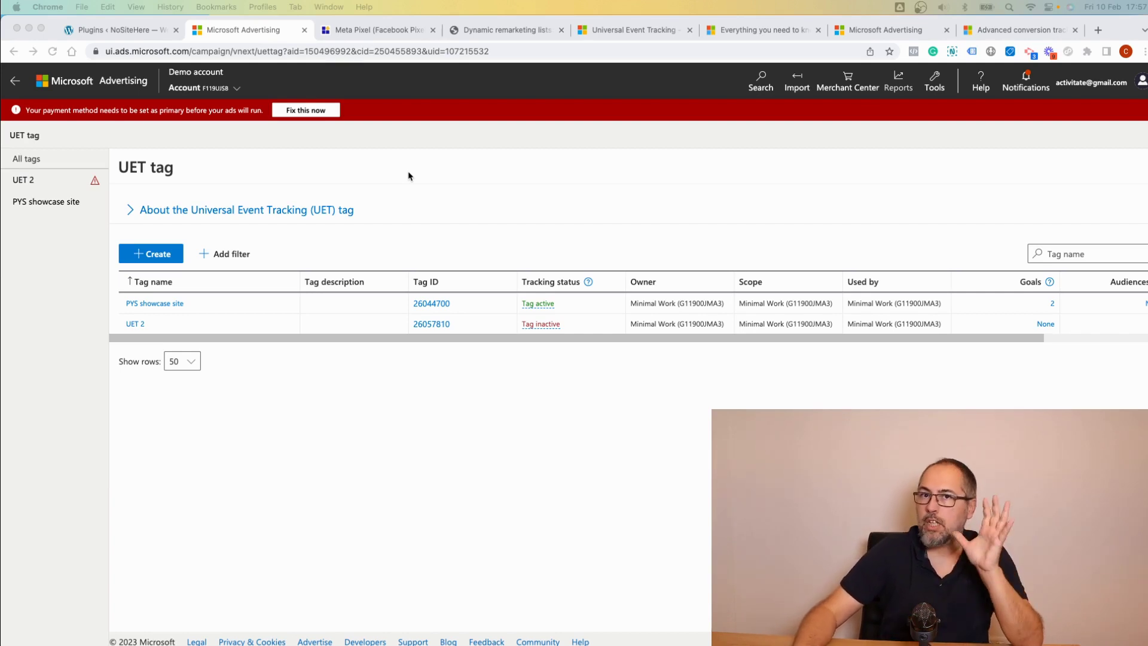
Step: Go to pixelyoursite.com and open the PixelYourSite Professional plugin page
{"action": "left_click", "coordinate": [372, 30]}
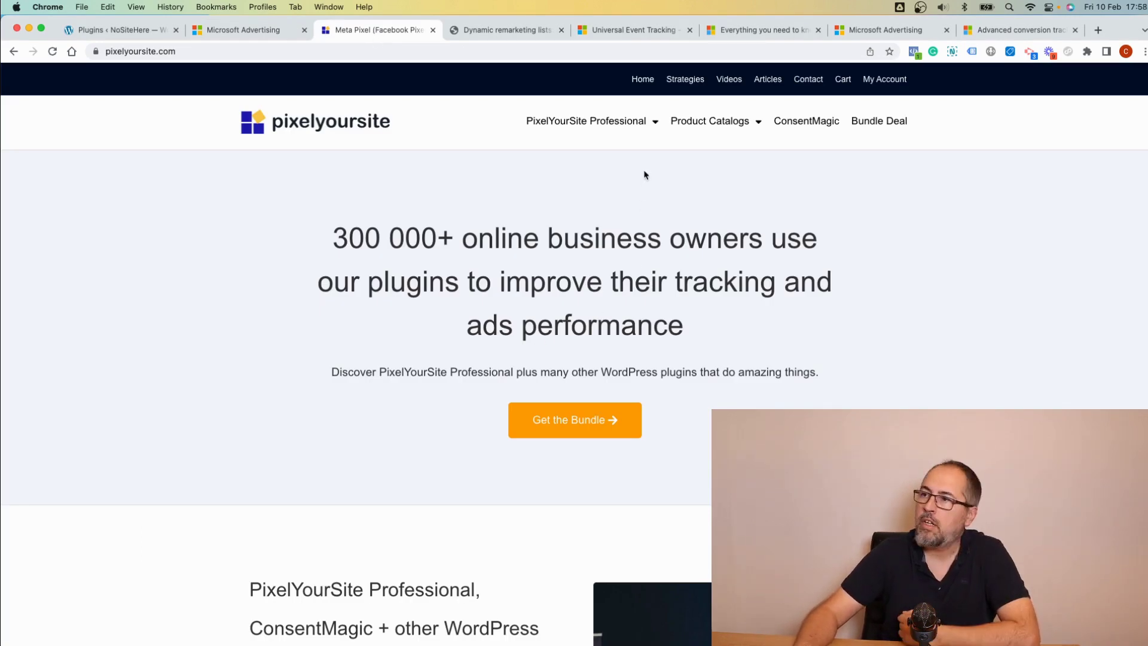
{"action": "mouse_move", "coordinate": [592, 120]}
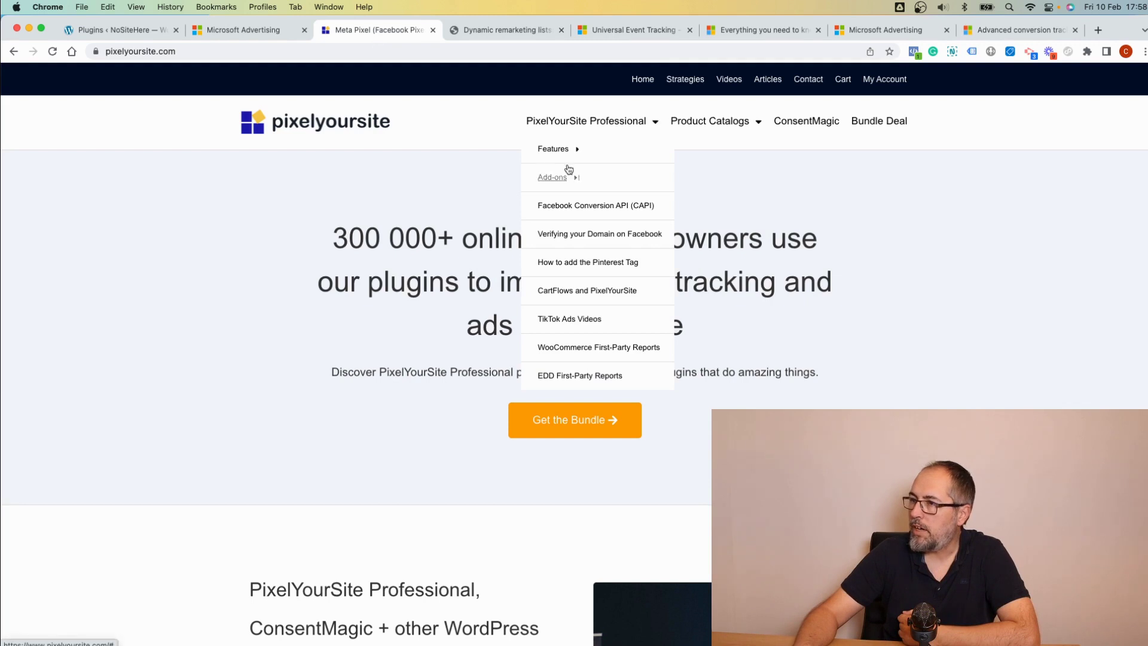
{"action": "mouse_move", "coordinate": [556, 177]}
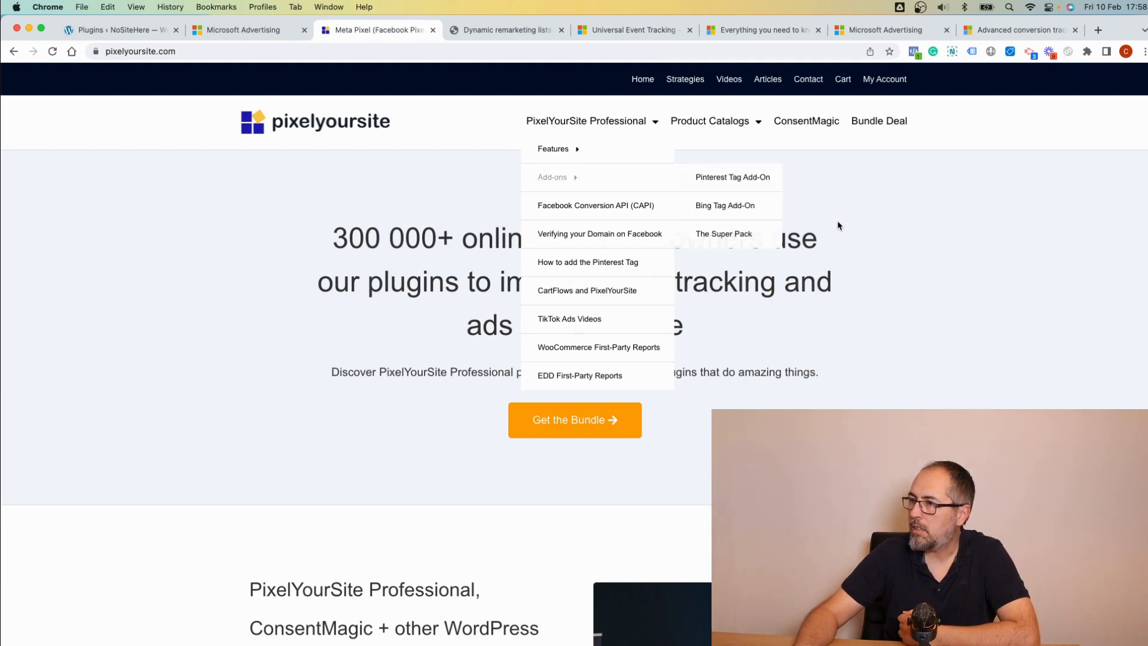
{"action": "scroll", "coordinate": [837, 220], "scroll_direction": "down", "scroll_amount": 10}
{"action": "scroll", "coordinate": [837, 220], "scroll_direction": "down", "scroll_amount": 10}
{"action": "scroll", "coordinate": [839, 226], "scroll_direction": "down", "scroll_amount": 5}
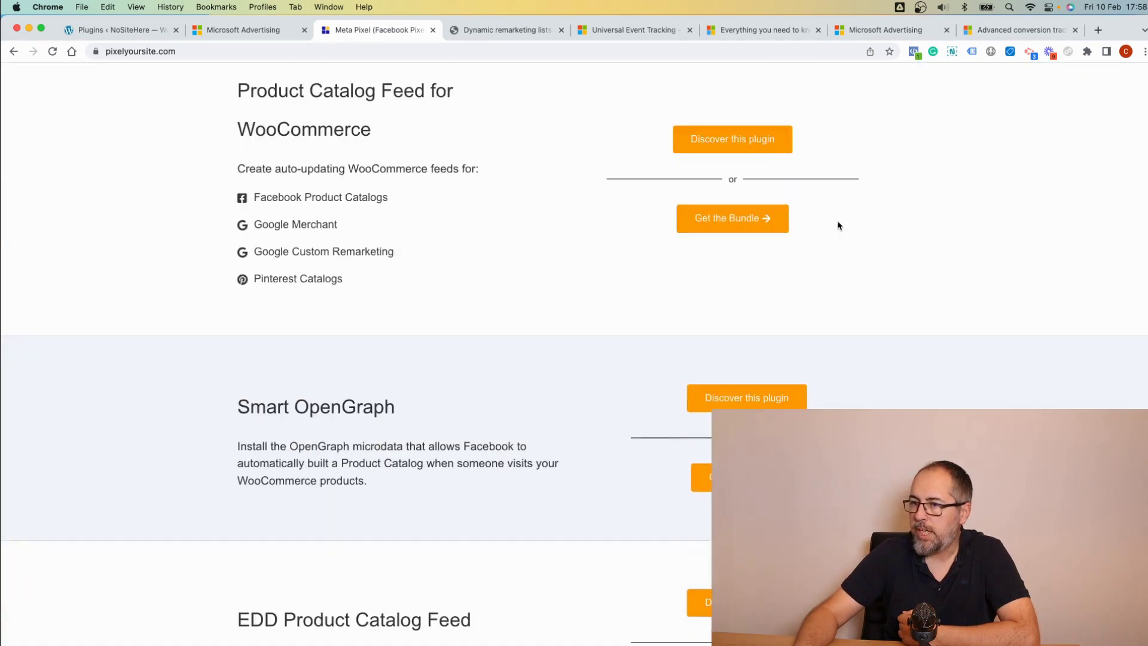
{"action": "scroll", "coordinate": [839, 225], "scroll_direction": "down", "scroll_amount": 5}
{"action": "scroll", "coordinate": [838, 225], "scroll_direction": "up", "scroll_amount": 15}
{"action": "left_click", "coordinate": [734, 322]}
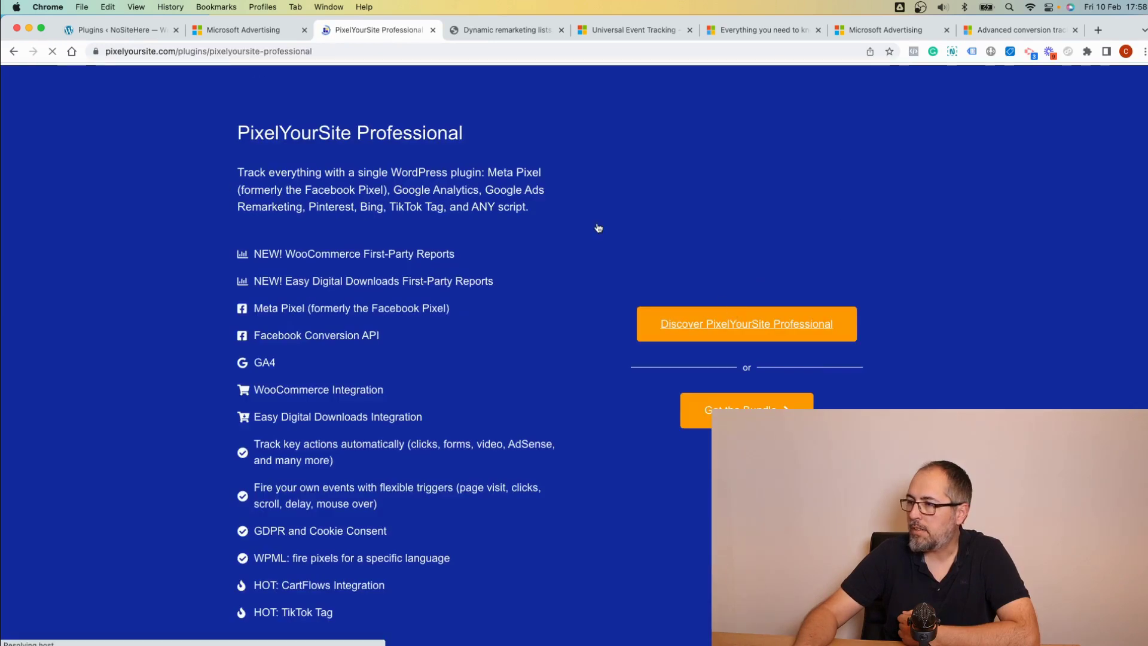
{"action": "scroll", "coordinate": [469, 253], "scroll_direction": "down", "scroll_amount": 10}
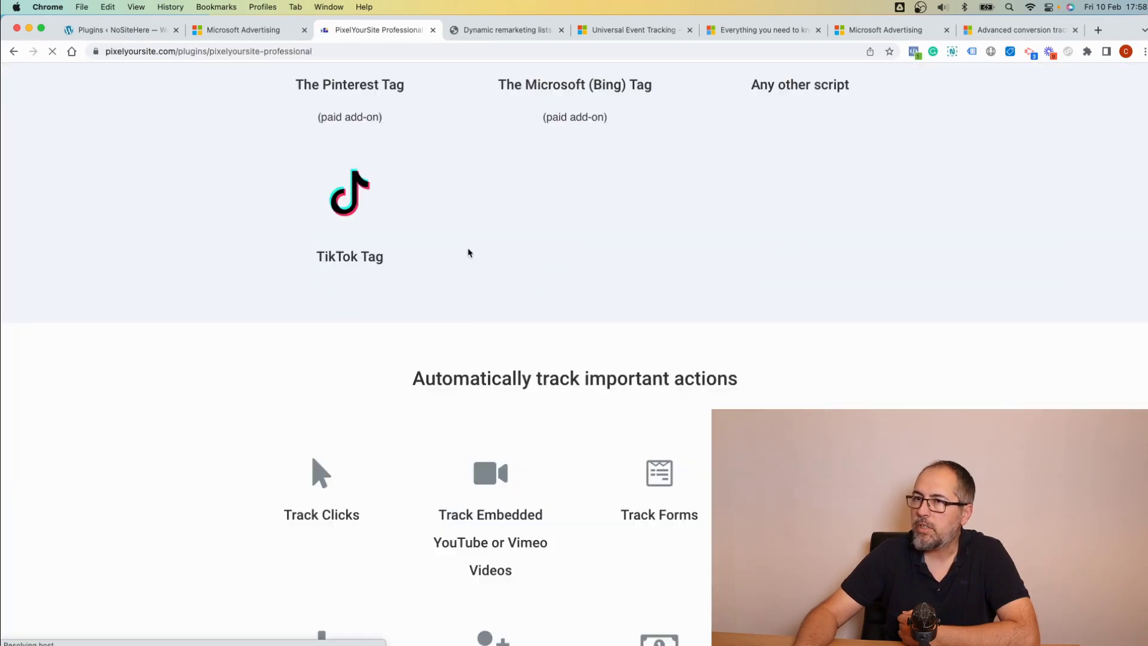
{"action": "scroll", "coordinate": [469, 252], "scroll_direction": "down", "scroll_amount": 5}
{"action": "scroll", "coordinate": [469, 252], "scroll_direction": "down", "scroll_amount": 8}
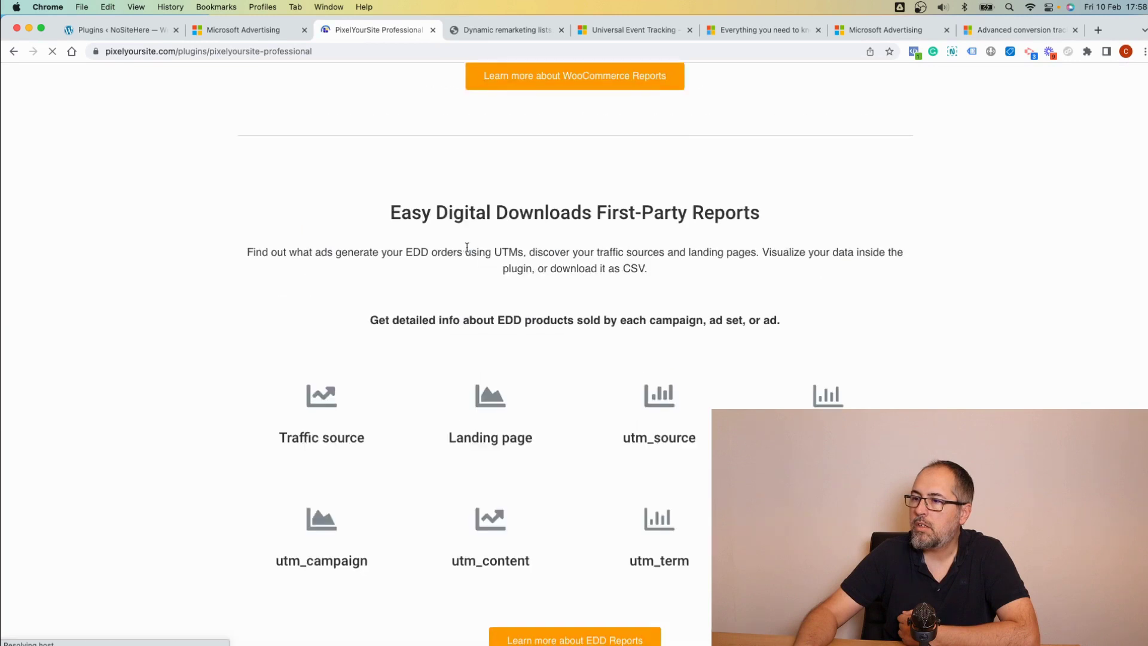
{"action": "scroll", "coordinate": [469, 253], "scroll_direction": "down", "scroll_amount": 8}
{"action": "scroll", "coordinate": [468, 252], "scroll_direction": "down", "scroll_amount": 5}
{"action": "scroll", "coordinate": [469, 252], "scroll_direction": "down", "scroll_amount": 4}
{"action": "scroll", "coordinate": [470, 252], "scroll_direction": "down", "scroll_amount": 5}
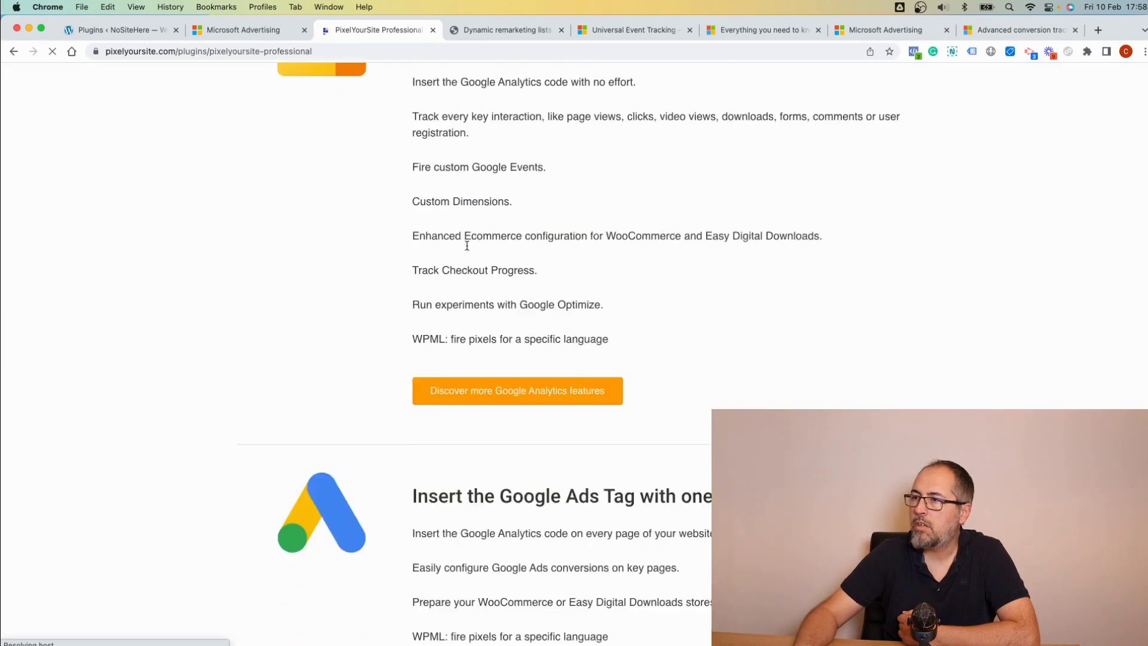
{"action": "scroll", "coordinate": [469, 252], "scroll_direction": "down", "scroll_amount": 5}
{"action": "scroll", "coordinate": [470, 252], "scroll_direction": "down", "scroll_amount": 5}
{"action": "scroll", "coordinate": [469, 252], "scroll_direction": "down", "scroll_amount": 4}
{"action": "scroll", "coordinate": [466, 246], "scroll_direction": "down", "scroll_amount": 3}
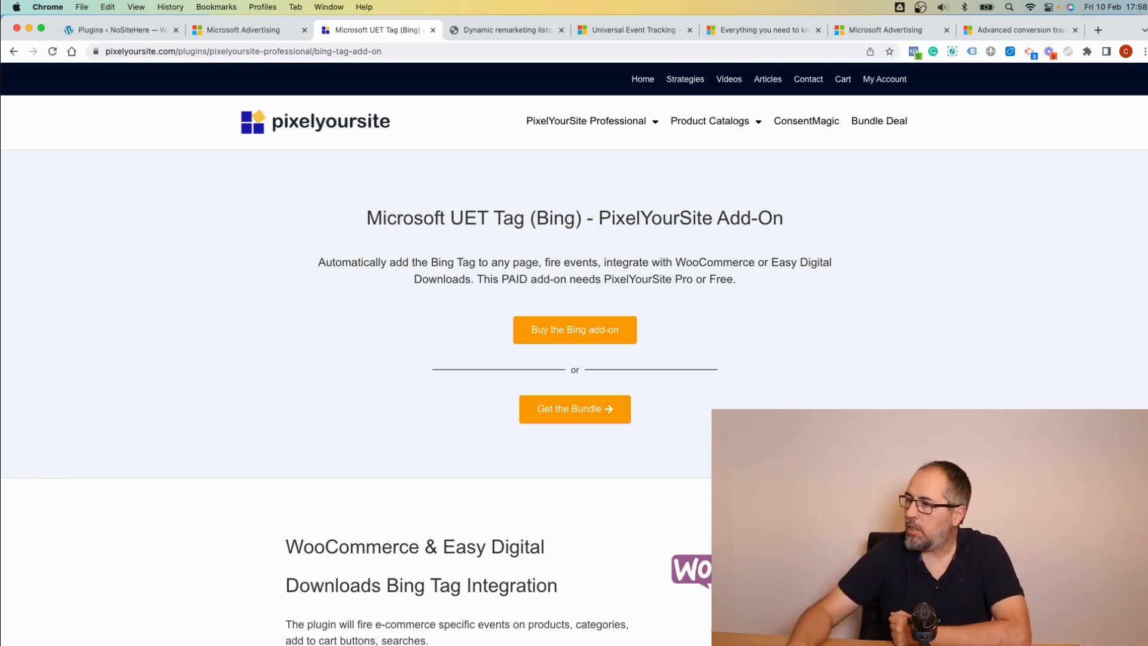
{"action": "scroll", "coordinate": [574, 333], "scroll_direction": "down", "scroll_amount": 10}
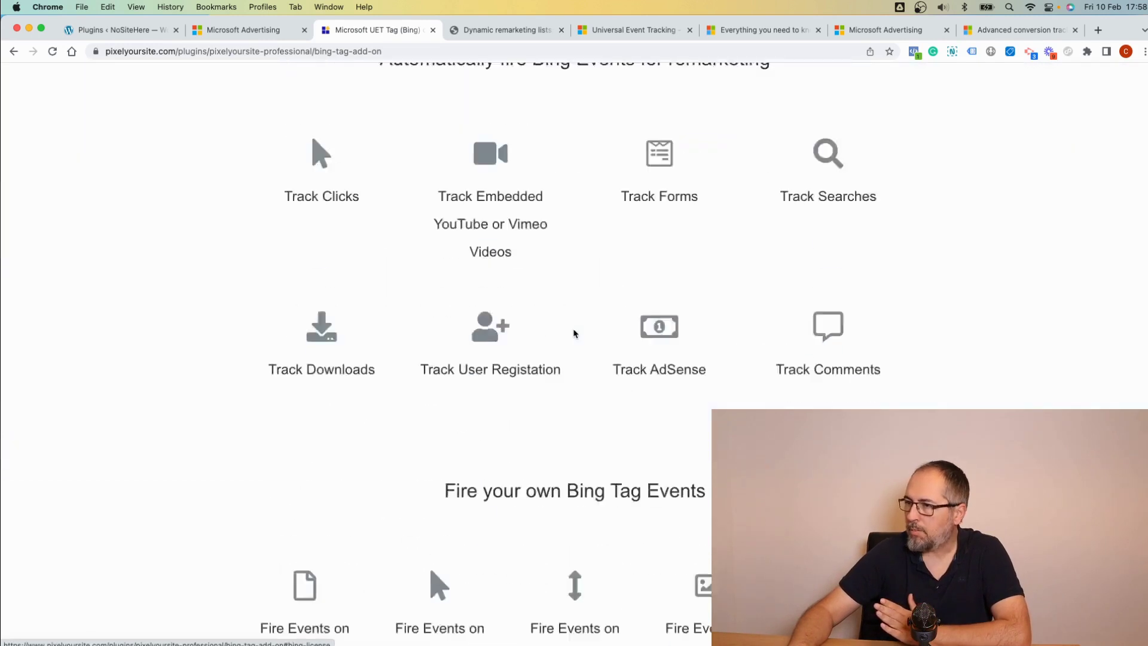
{"action": "scroll", "coordinate": [575, 333], "scroll_direction": "down", "scroll_amount": 10}
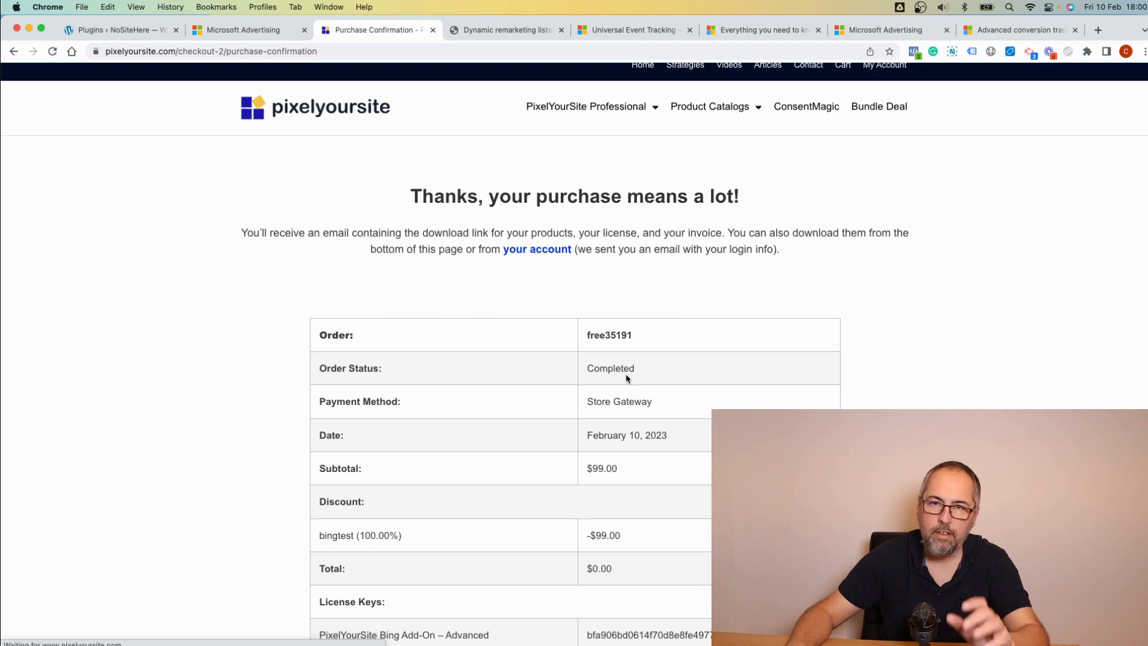
{"action": "scroll", "coordinate": [626, 379], "scroll_direction": "down", "scroll_amount": 3}
{"action": "scroll", "coordinate": [627, 379], "scroll_direction": "down", "scroll_amount": 5}
{"action": "scroll", "coordinate": [627, 379], "scroll_direction": "down", "scroll_amount": 5}
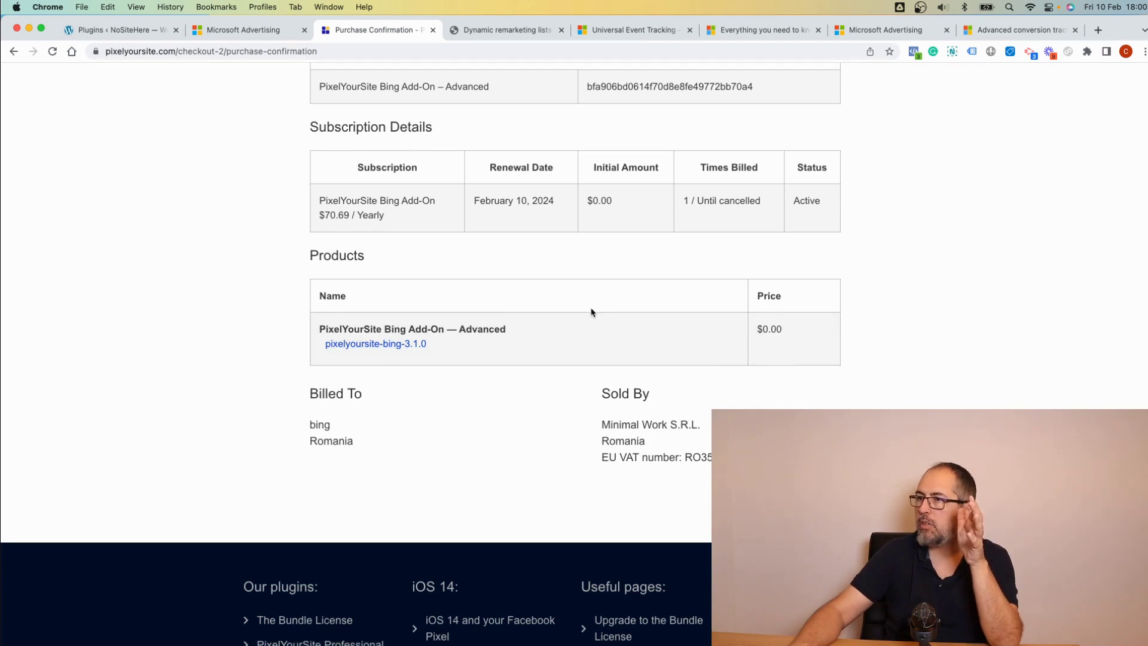
{"action": "scroll", "coordinate": [591, 311], "scroll_direction": "up", "scroll_amount": 1}
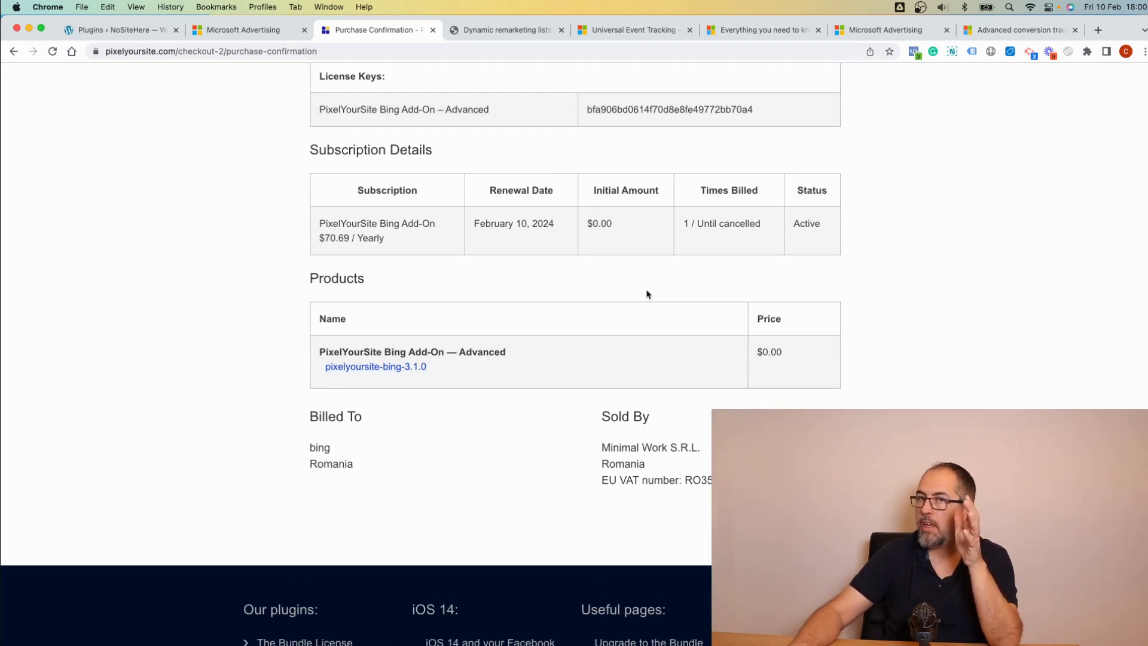
{"action": "scroll", "coordinate": [648, 295], "scroll_direction": "up", "scroll_amount": 5}
{"action": "scroll", "coordinate": [648, 294], "scroll_direction": "up", "scroll_amount": 5}
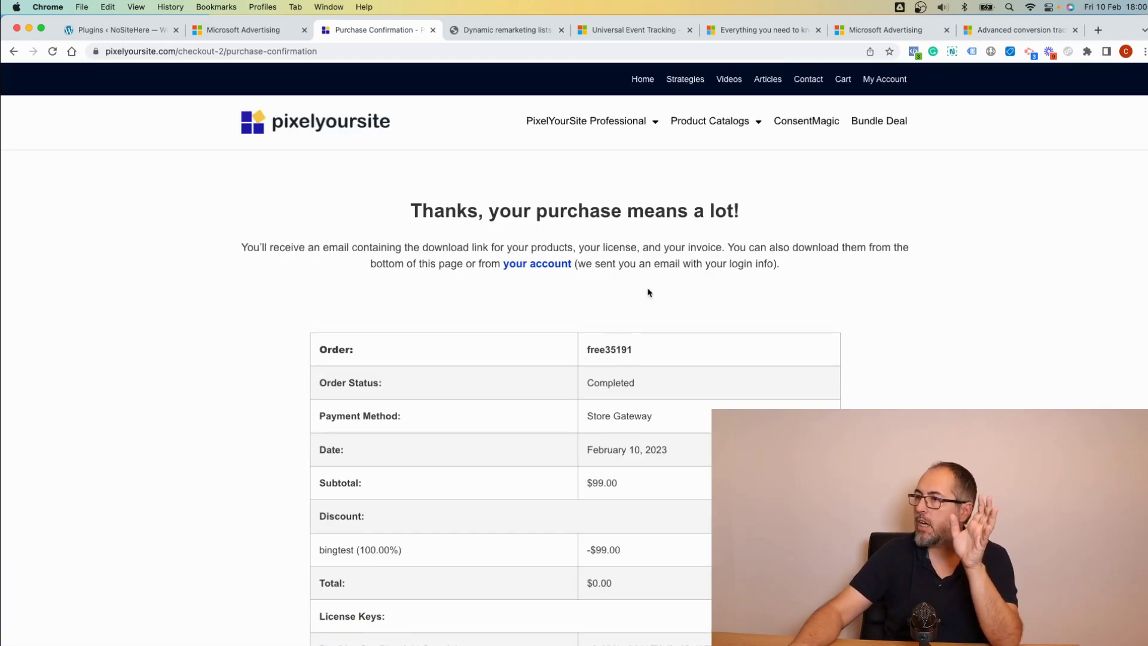
Step: Bring up the link options for the My Account page link
{"action": "right_click", "coordinate": [878, 81]}
Step: Open My Account in a new tab and download pixelyoursite-bing-3.1.0 from Your Files
{"action": "left_click", "coordinate": [923, 80]}
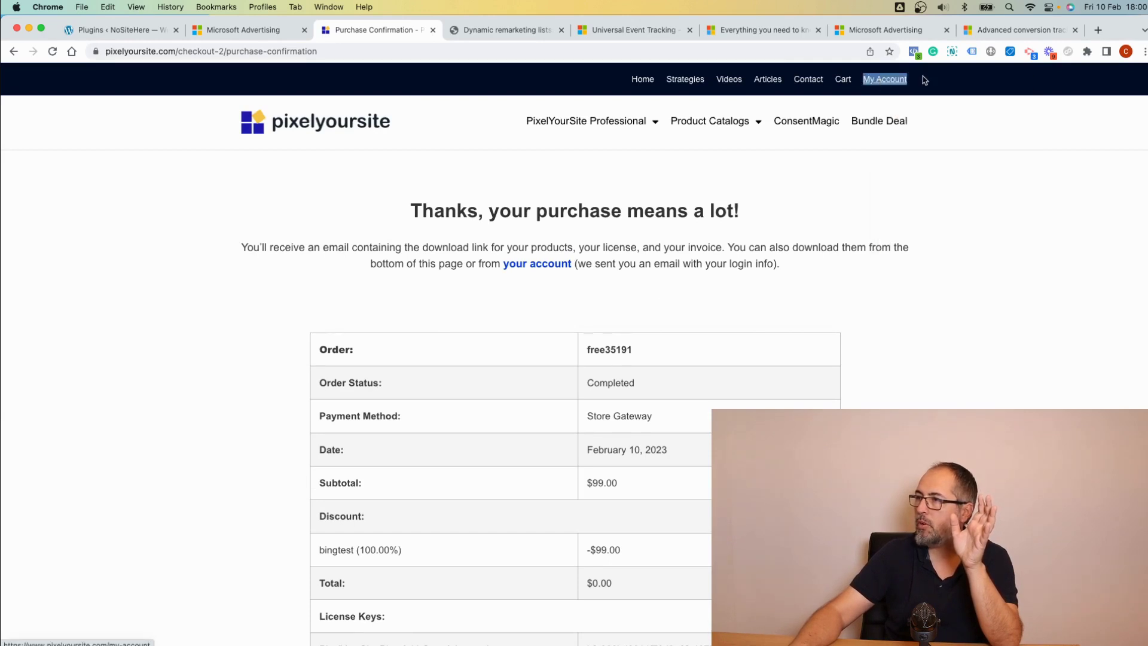
{"action": "left_click", "coordinate": [436, 30]}
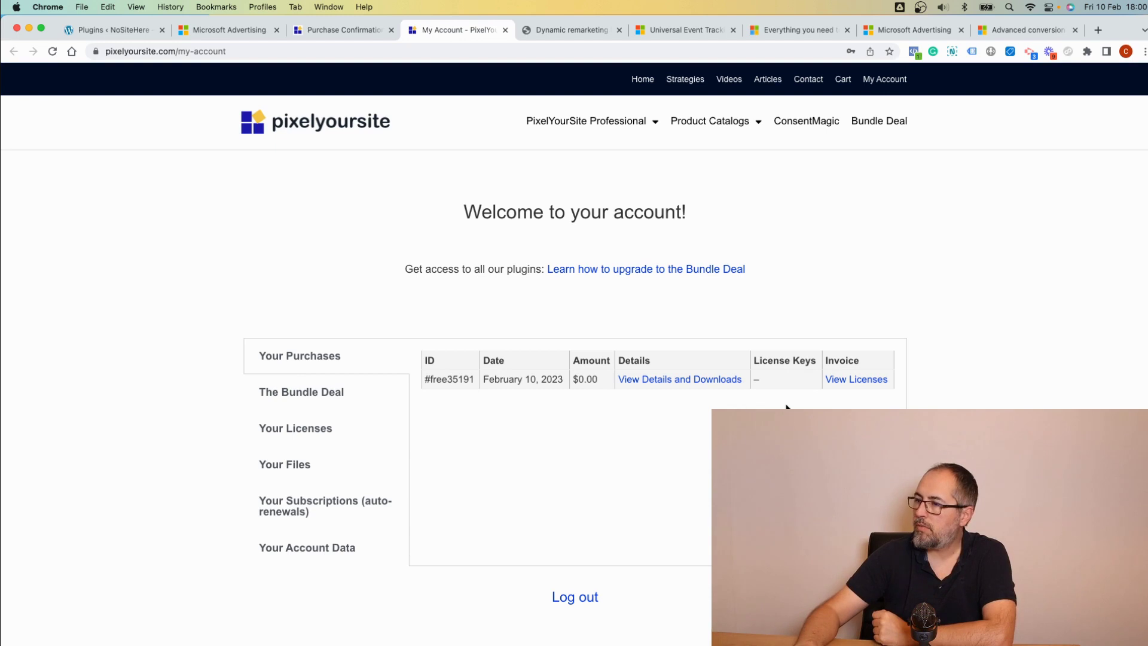
{"action": "left_click", "coordinate": [291, 430]}
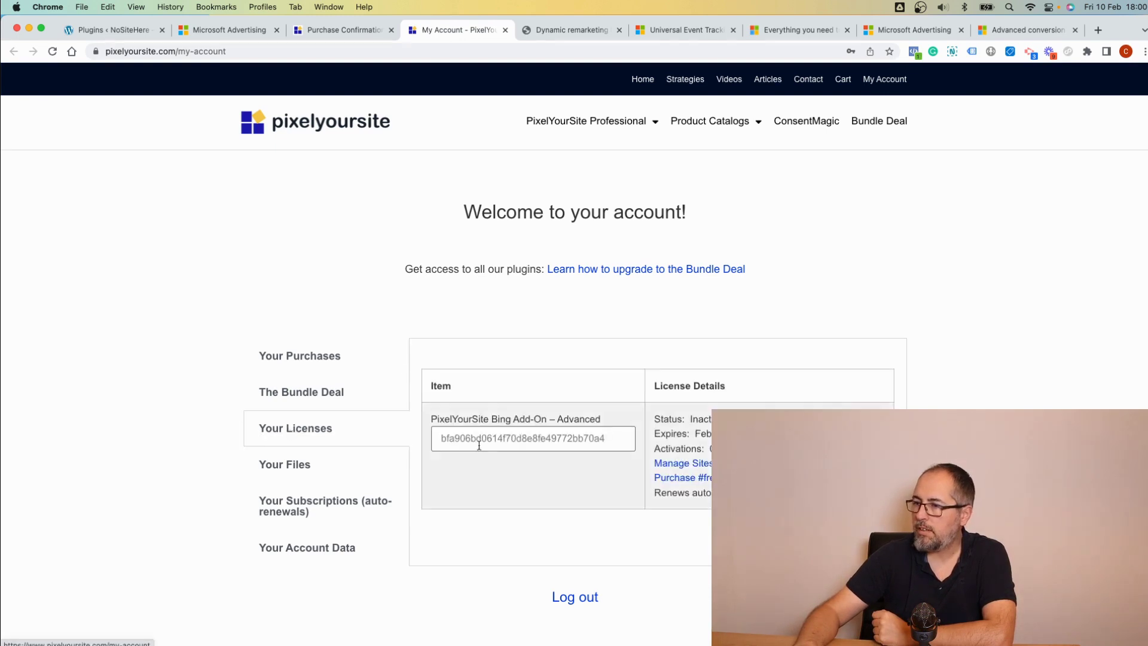
{"action": "left_click", "coordinate": [284, 469]}
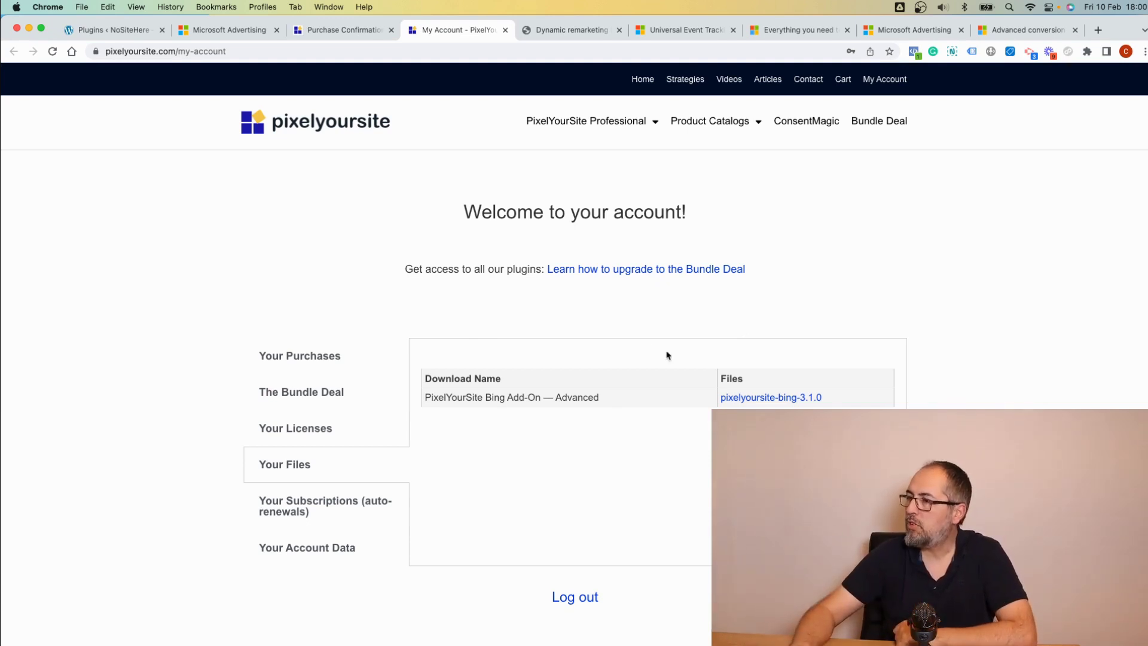
{"action": "left_click", "coordinate": [767, 399]}
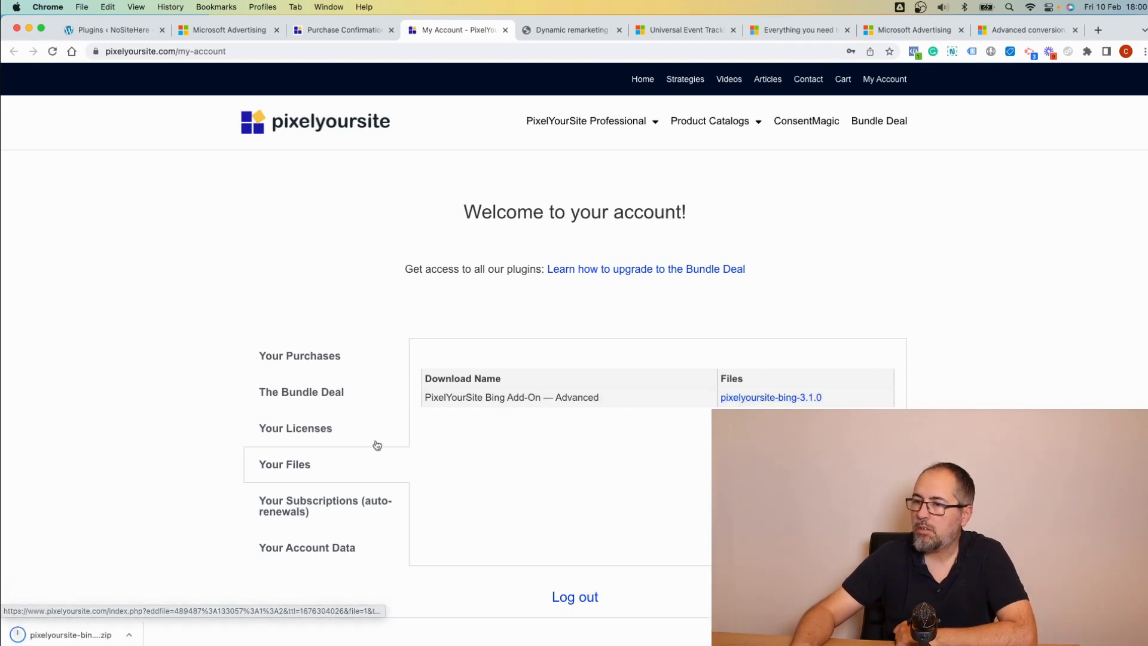
Step: Copy the Bing add-on license key from Your Licenses
{"action": "left_click", "coordinate": [296, 429]}
{"action": "double_click", "coordinate": [543, 439]}
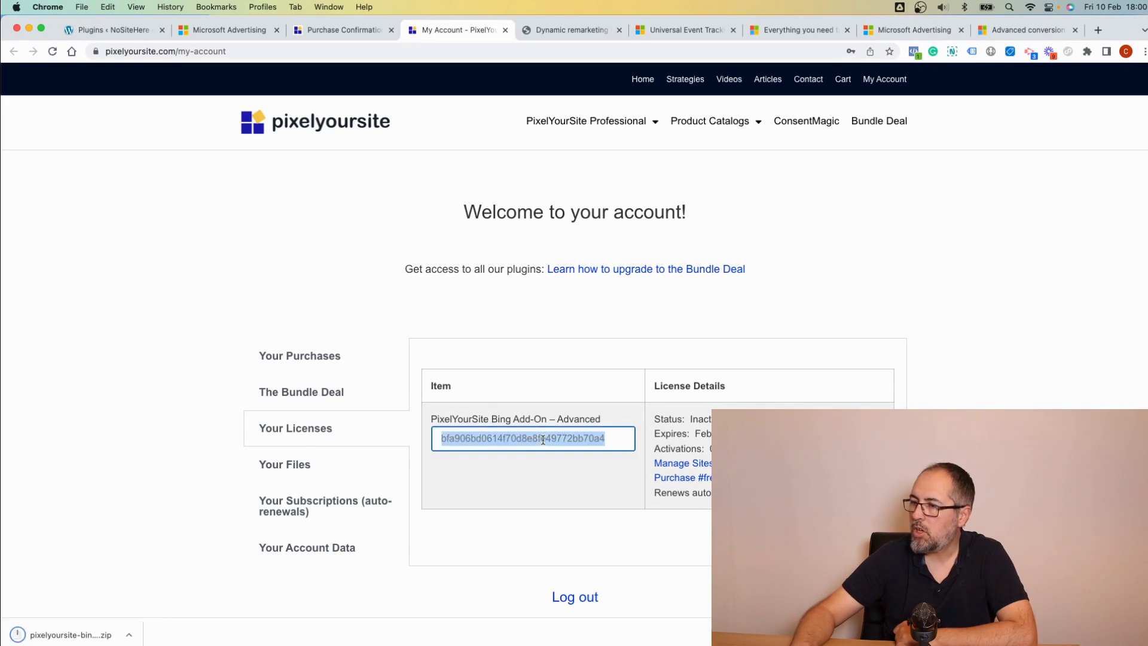
{"action": "right_click", "coordinate": [543, 438]}
{"action": "left_click", "coordinate": [557, 467]}
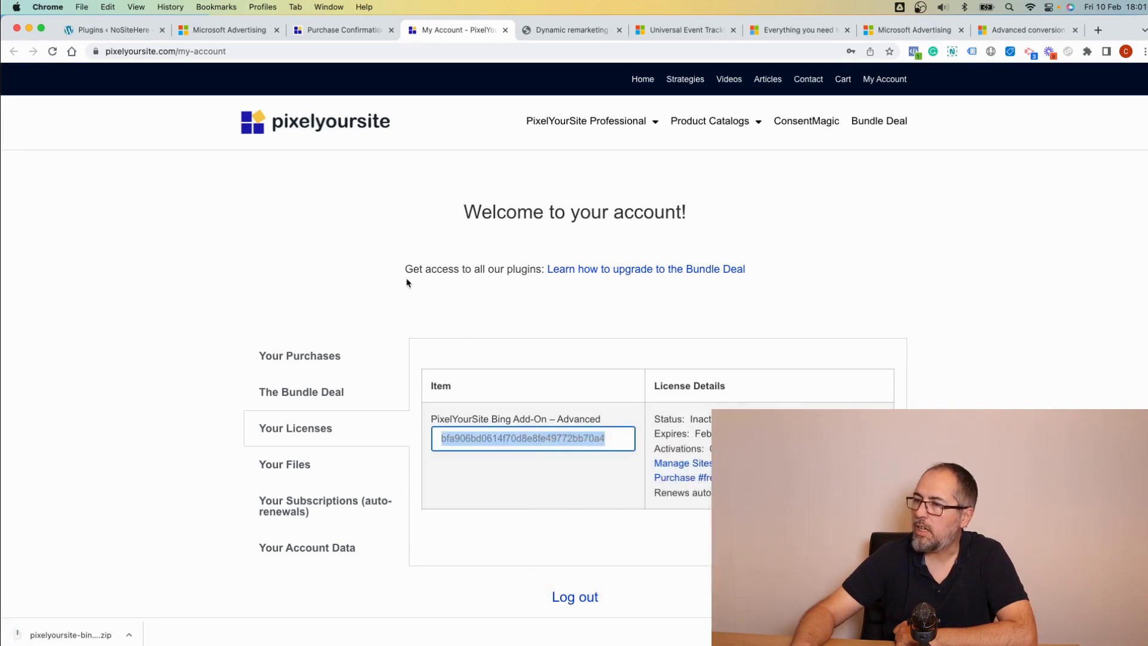
Step: Upload, install and activate pixelyoursite-bing-3.1.0.zip, then open PixelYourSite Licenses
{"action": "left_click", "coordinate": [114, 31]}
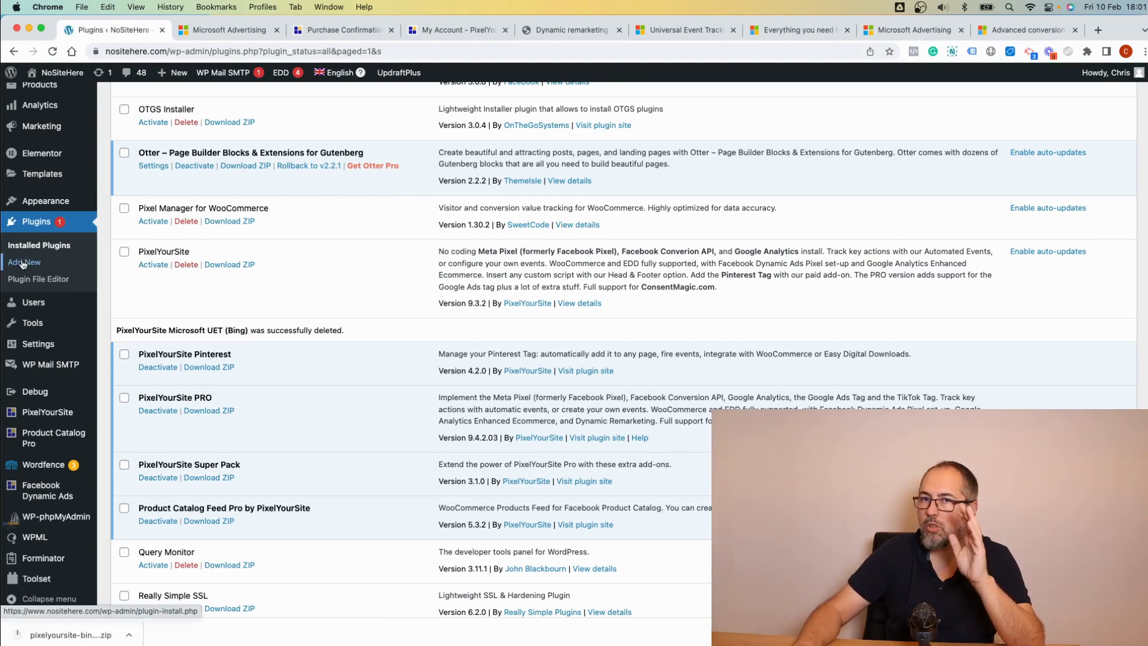
{"action": "left_click", "coordinate": [25, 262]}
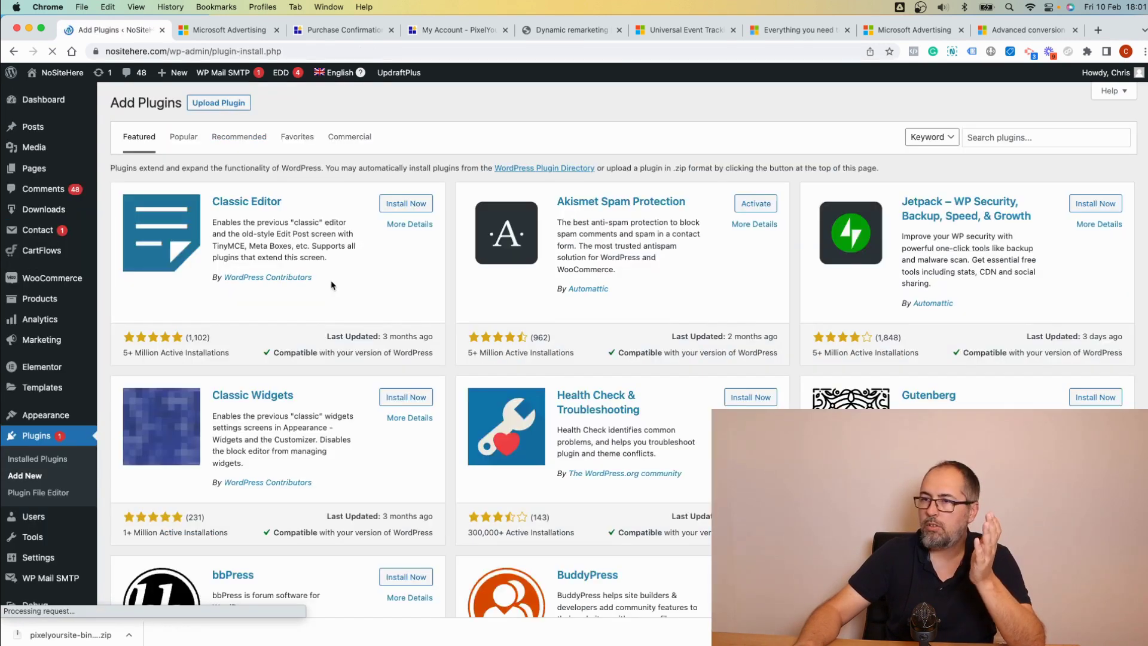
{"action": "left_click", "coordinate": [219, 103]}
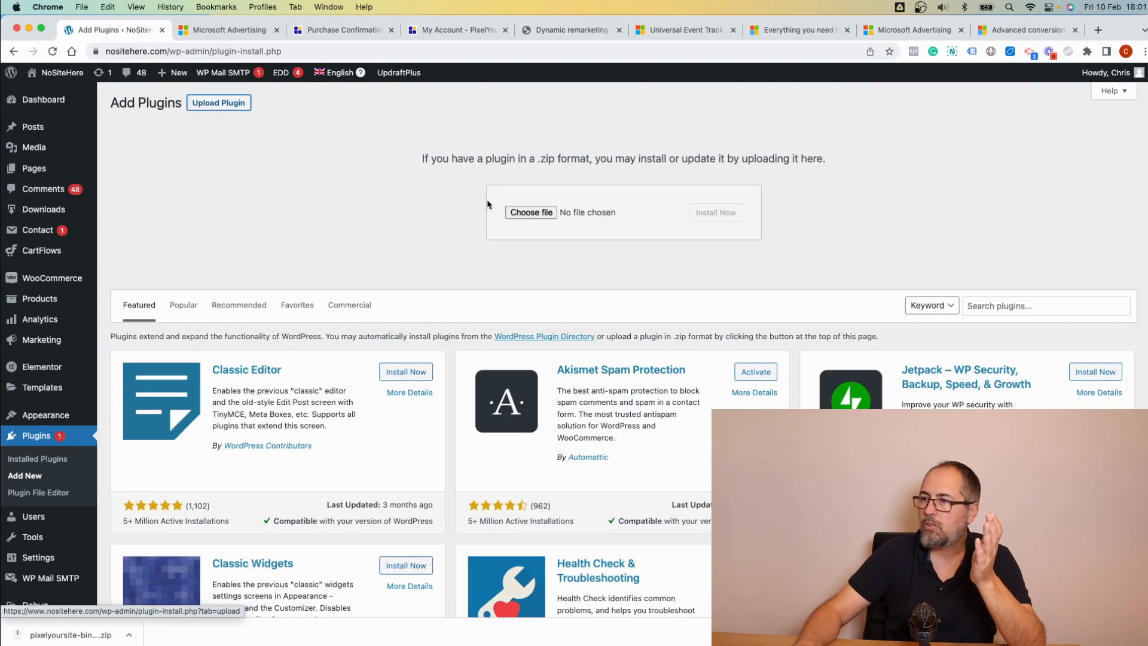
{"action": "left_click", "coordinate": [534, 214]}
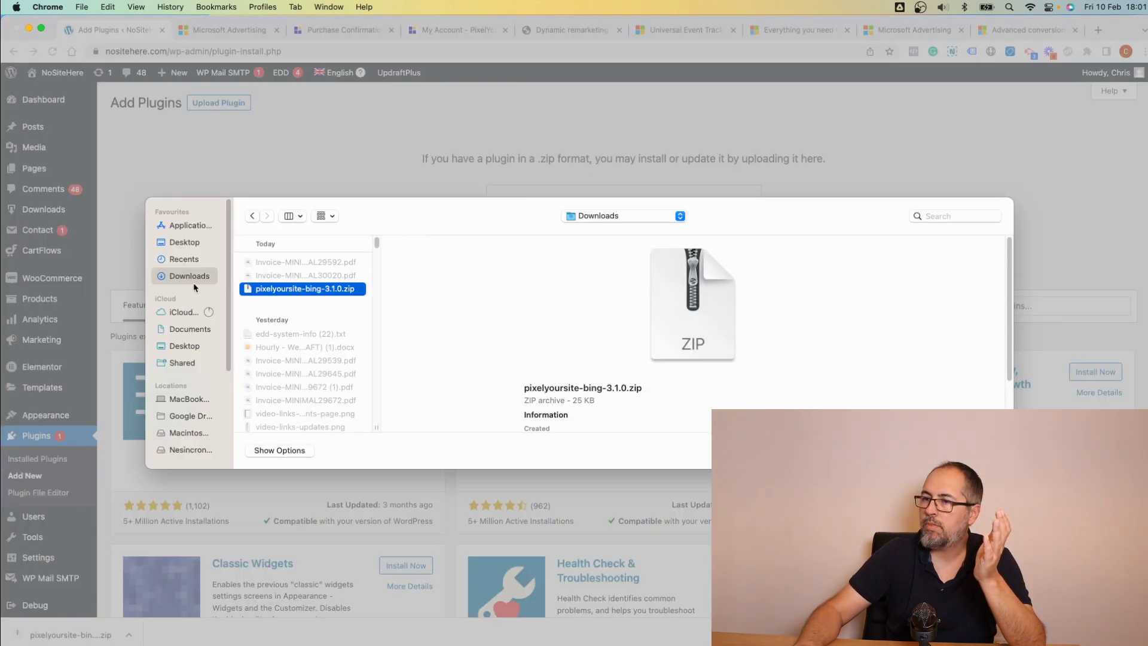
{"action": "double_click", "coordinate": [306, 289]}
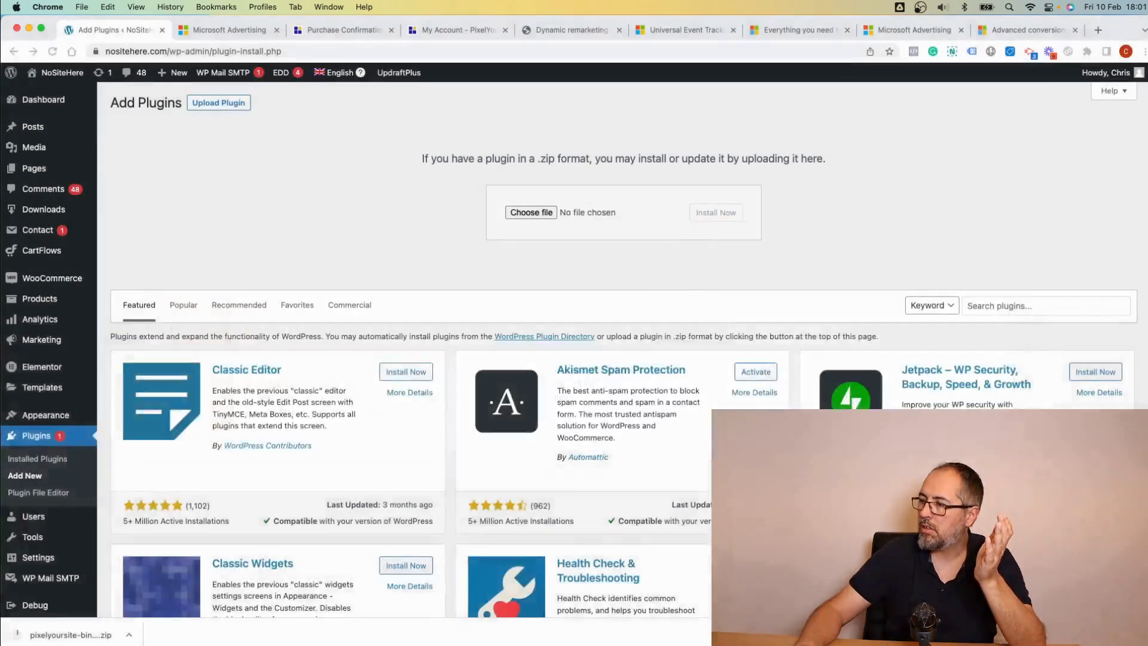
{"action": "left_click", "coordinate": [717, 212]}
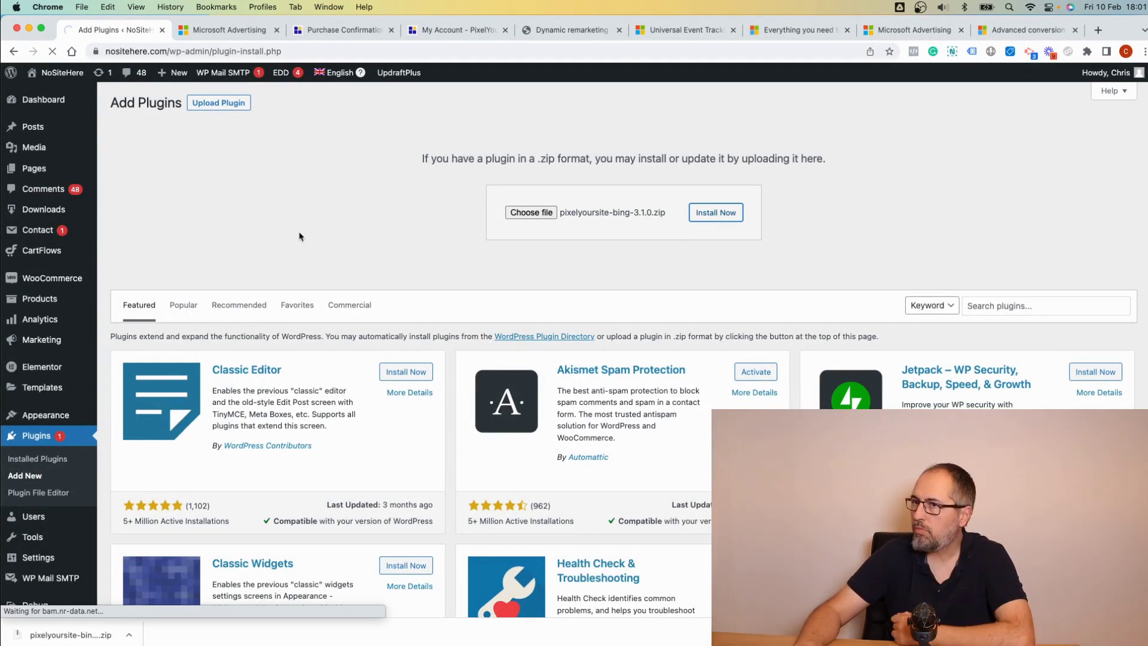
{"action": "left_click", "coordinate": [136, 191]}
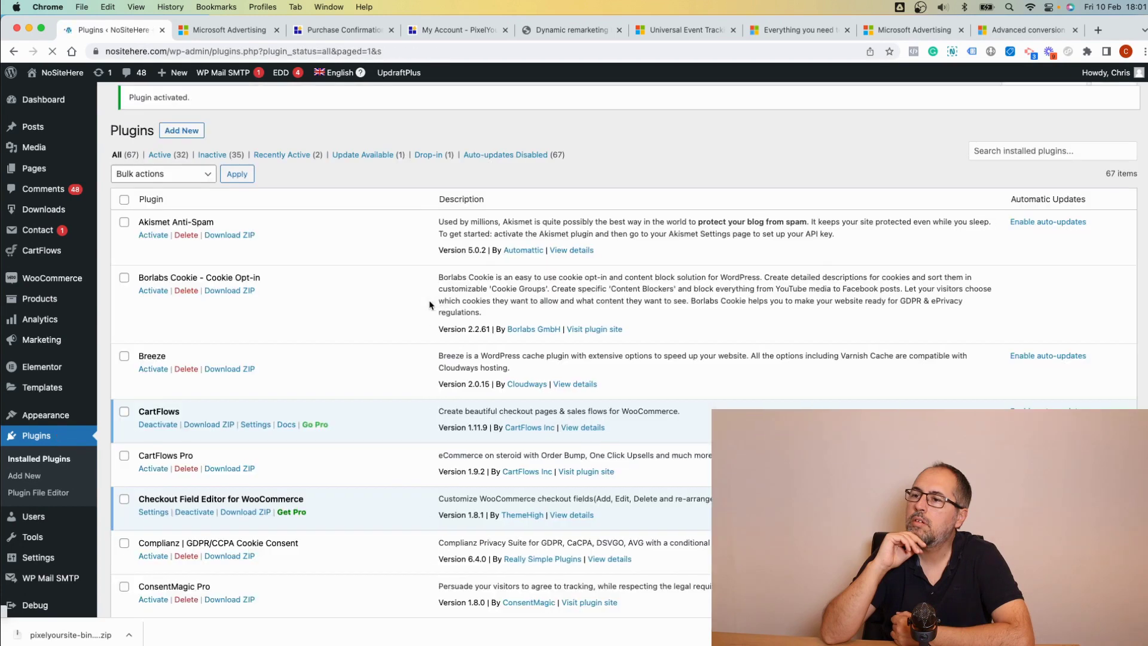
{"action": "scroll", "coordinate": [349, 303], "scroll_direction": "down", "scroll_amount": 5}
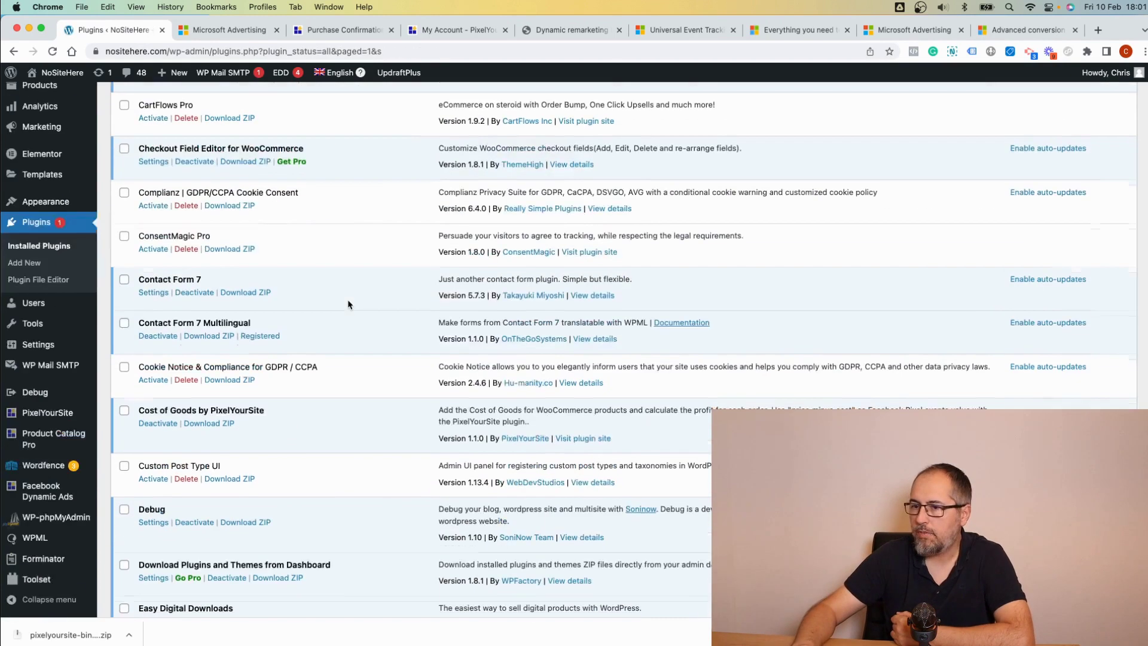
{"action": "mouse_move", "coordinate": [48, 413]}
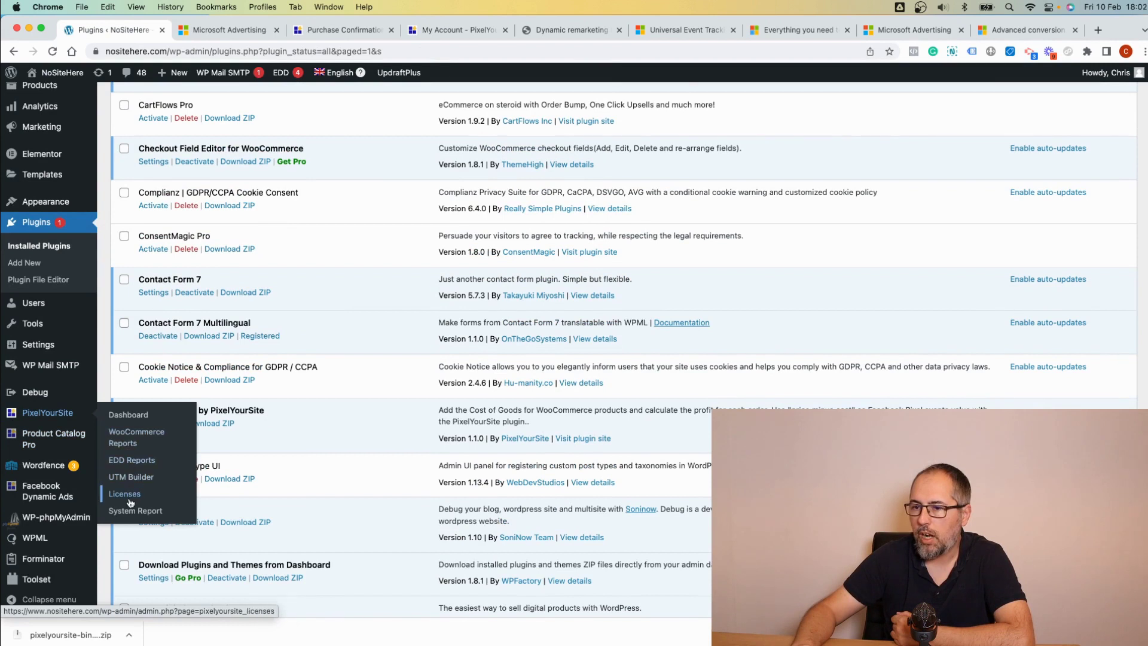
{"action": "left_click", "coordinate": [125, 495]}
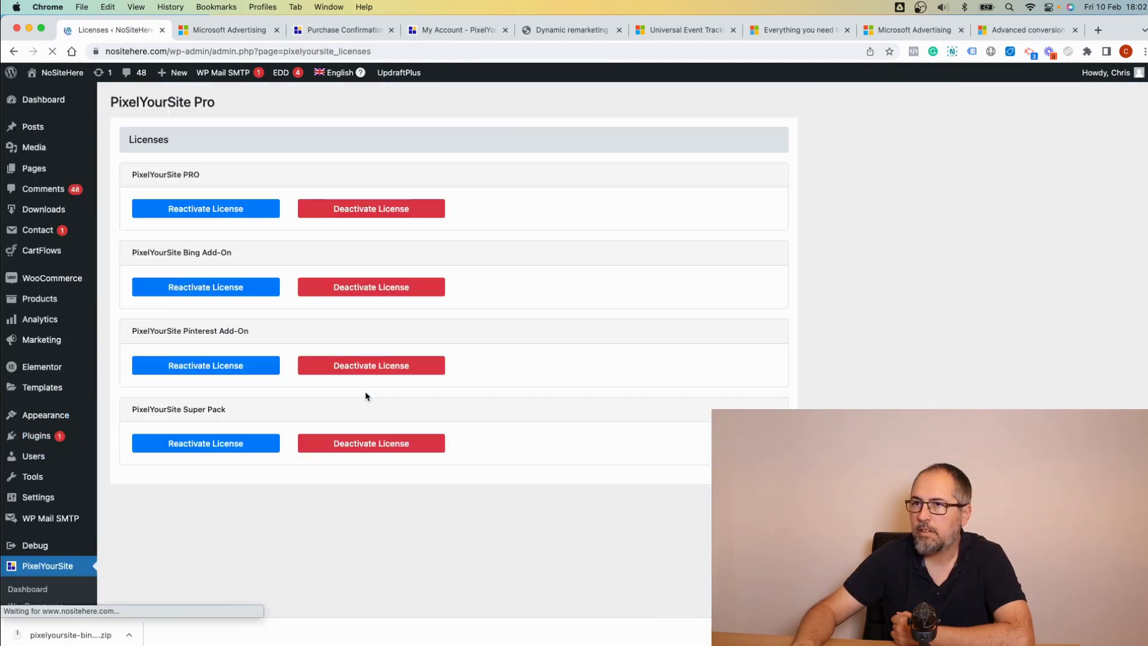
Step: Paste the purchased key into the Bing Add-On license field, check it against the purchase pages, and activate it
{"action": "right_click", "coordinate": [342, 283]}
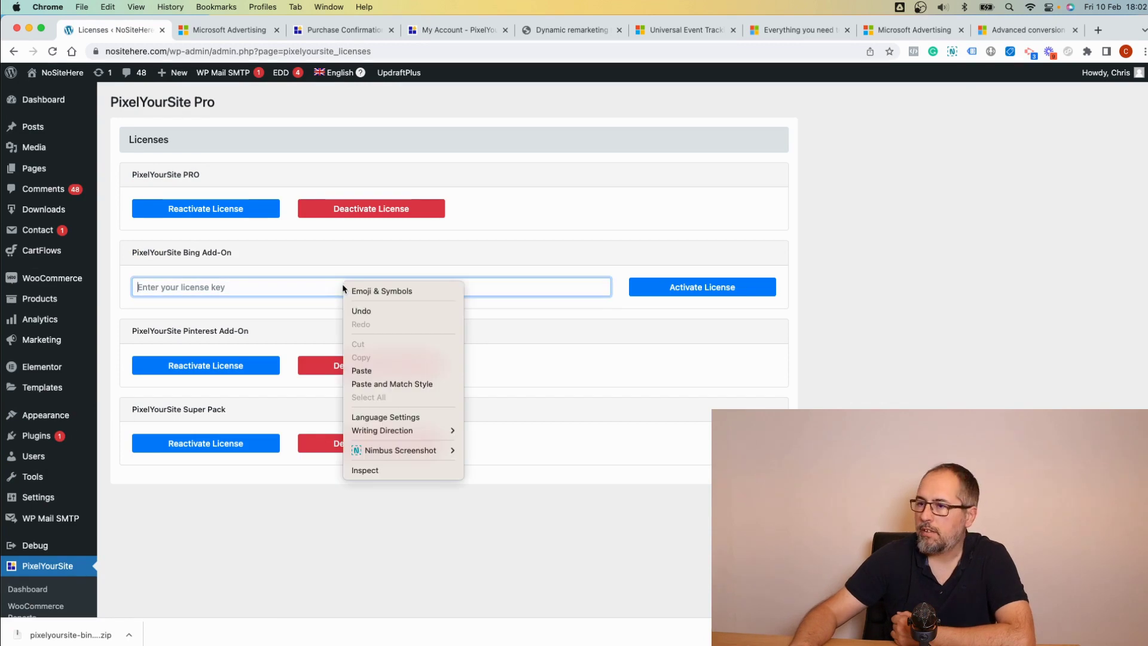
{"action": "left_click", "coordinate": [370, 371]}
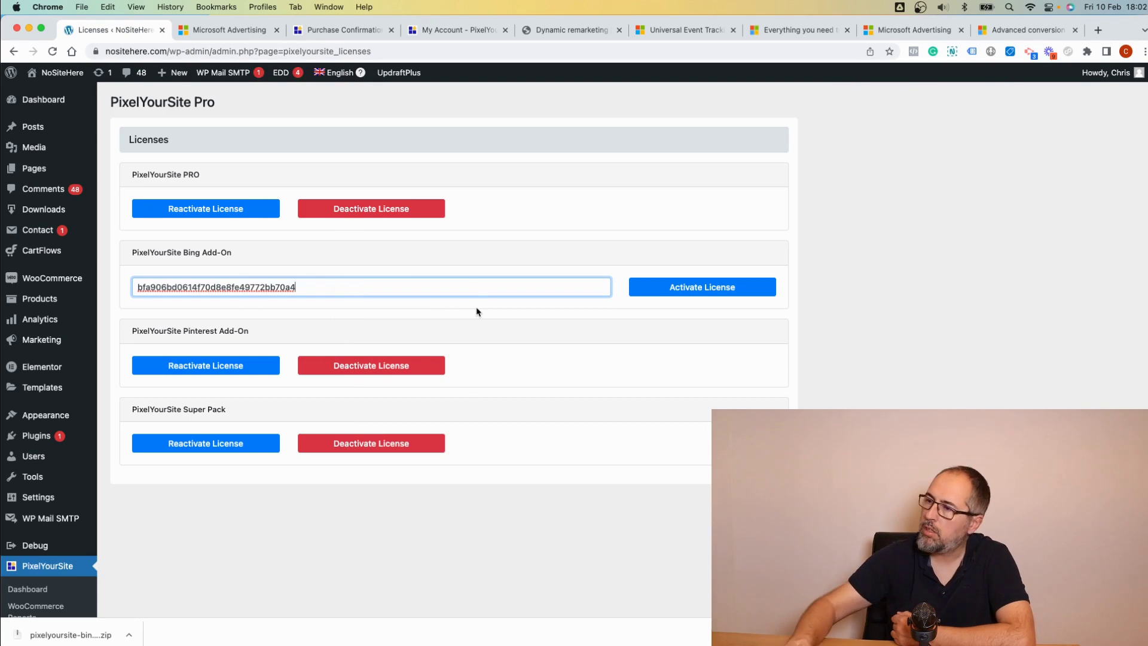
{"action": "left_click", "coordinate": [344, 30]}
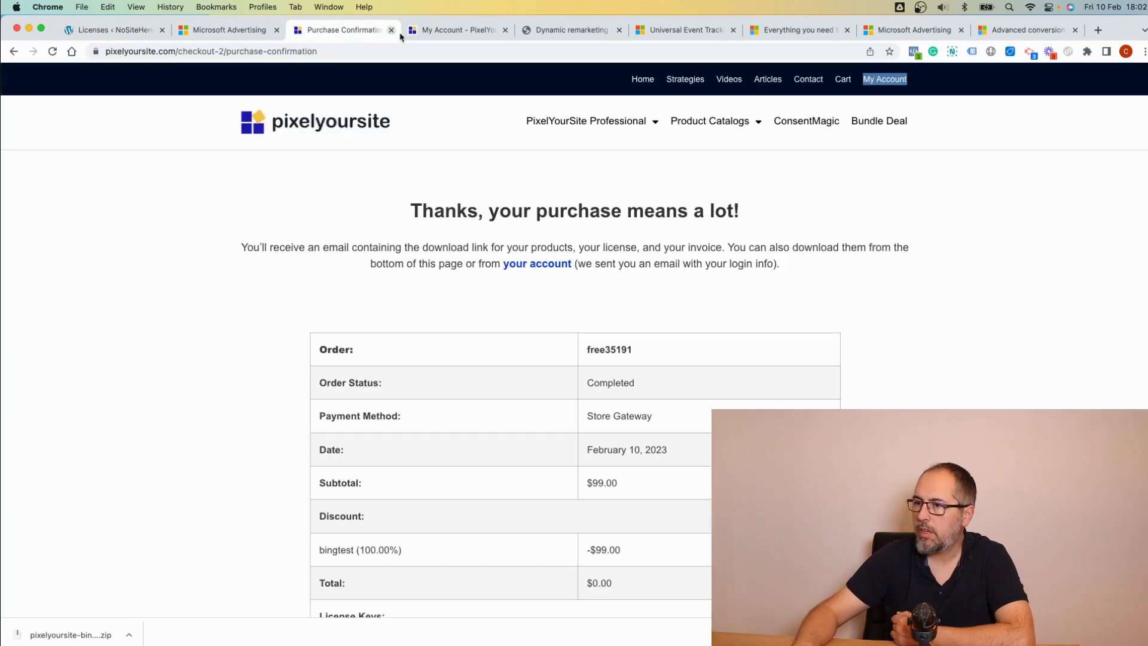
{"action": "scroll", "coordinate": [636, 329], "scroll_direction": "down", "scroll_amount": 6}
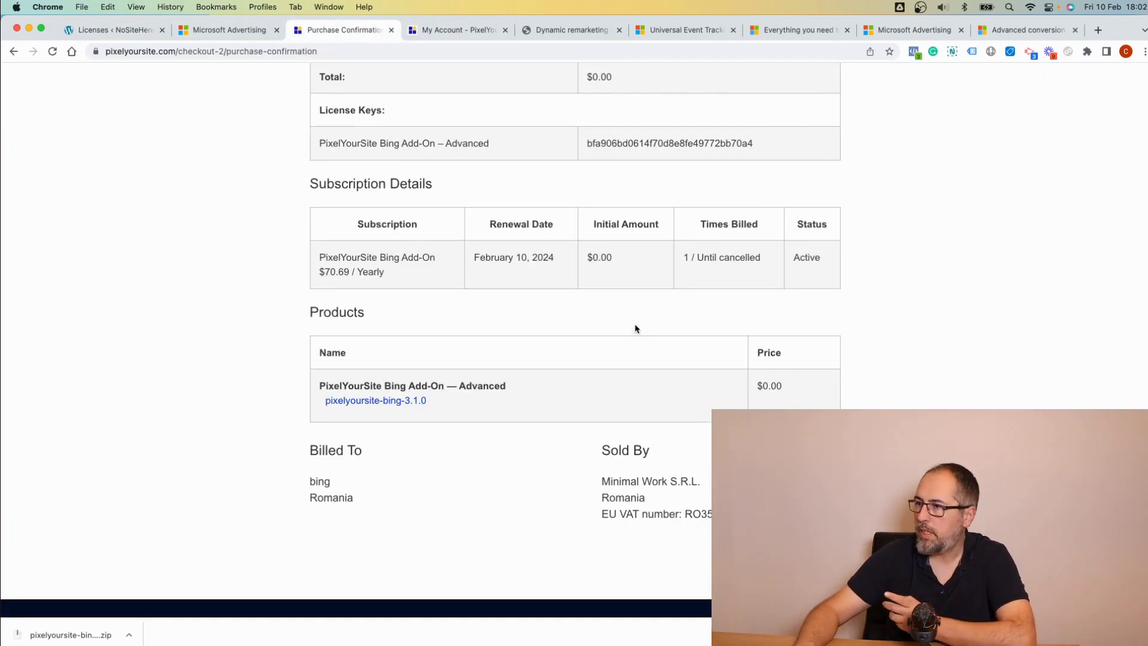
{"action": "scroll", "coordinate": [635, 328], "scroll_direction": "up", "scroll_amount": 5}
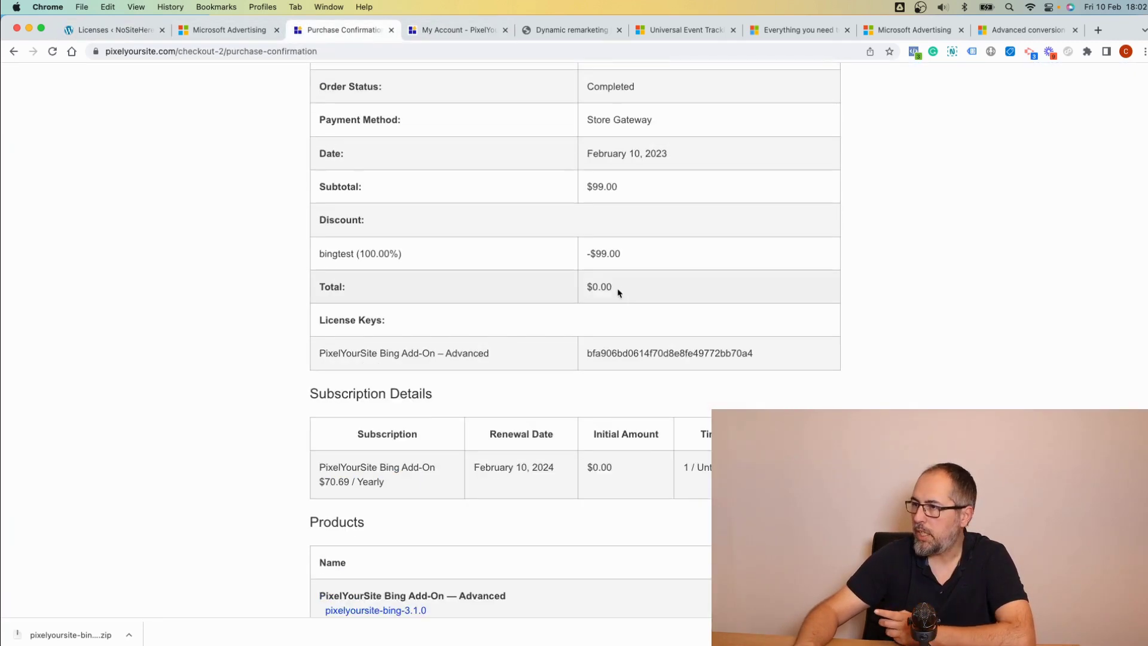
{"action": "left_click", "coordinate": [466, 30]}
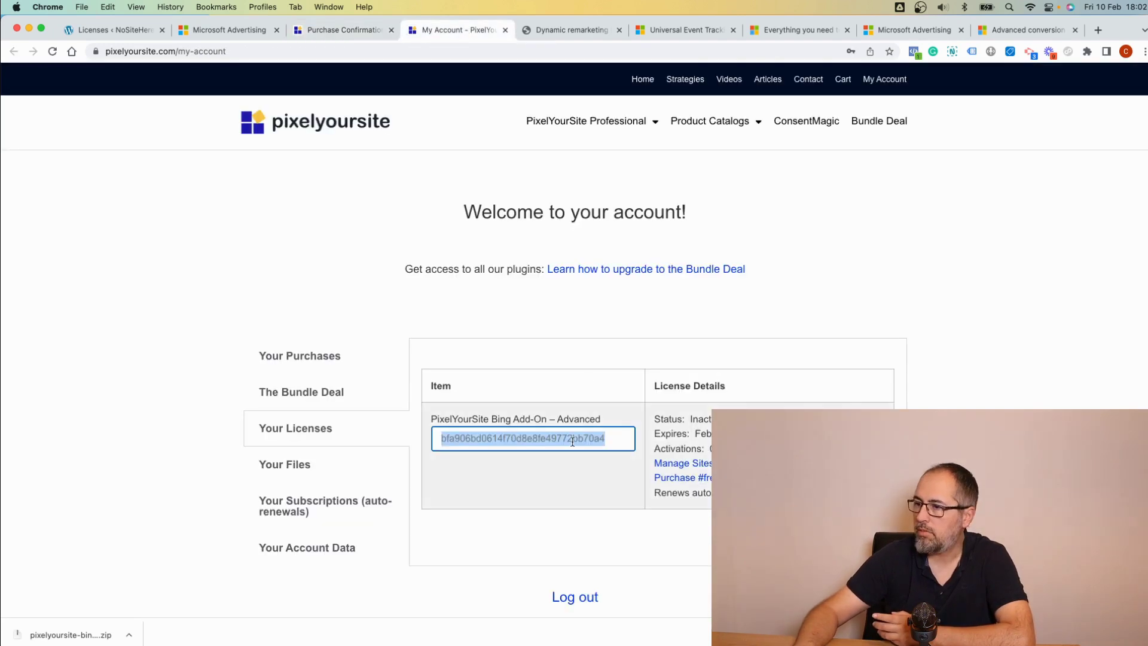
{"action": "left_click", "coordinate": [116, 30]}
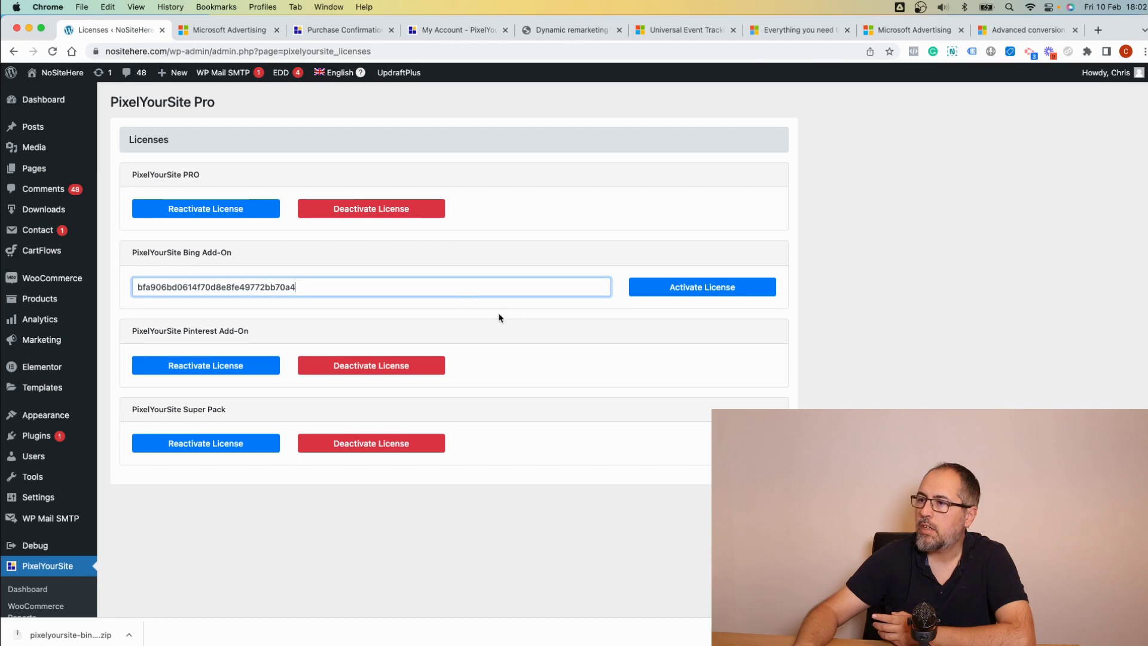
{"action": "left_click", "coordinate": [680, 289]}
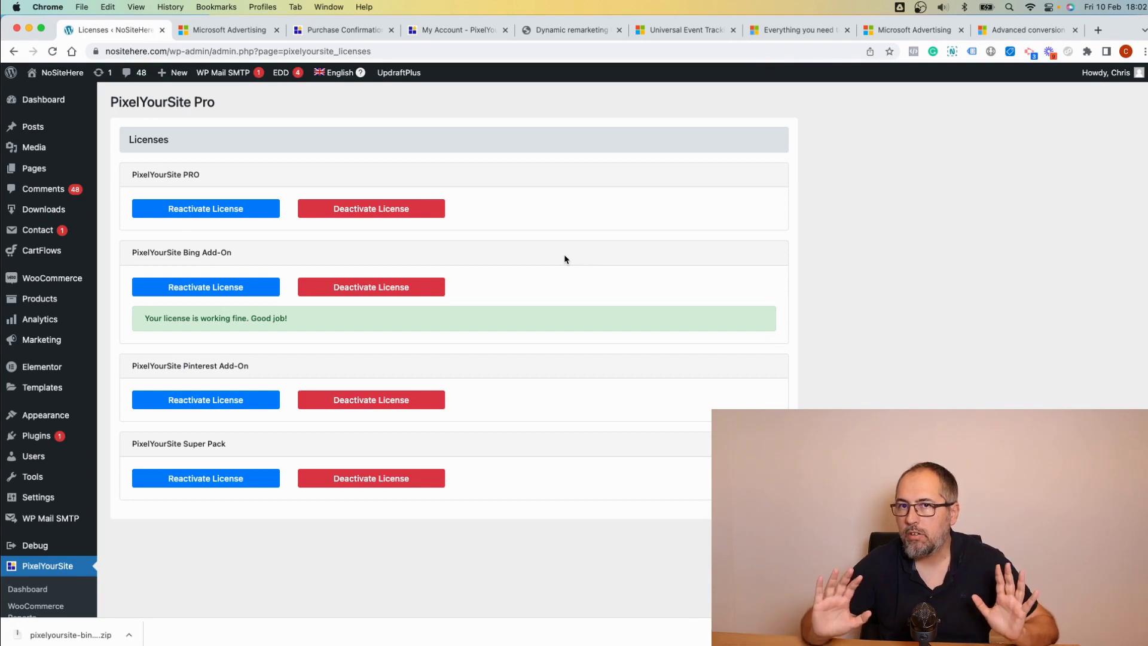
{"action": "scroll", "coordinate": [464, 248], "scroll_direction": "down", "scroll_amount": 1}
{"action": "scroll", "coordinate": [464, 249], "scroll_direction": "down", "scroll_amount": 1}
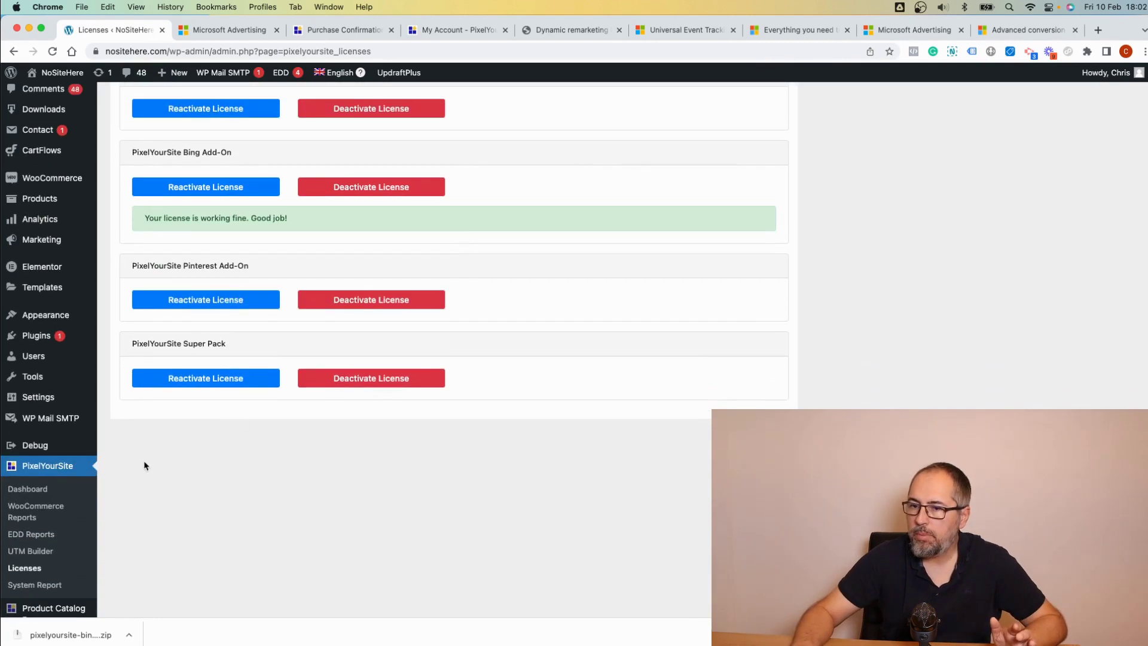
Step: Expand the Your Bing Tag settings on the PixelYourSite dashboard, then go to Microsoft Advertising
{"action": "left_click", "coordinate": [29, 490]}
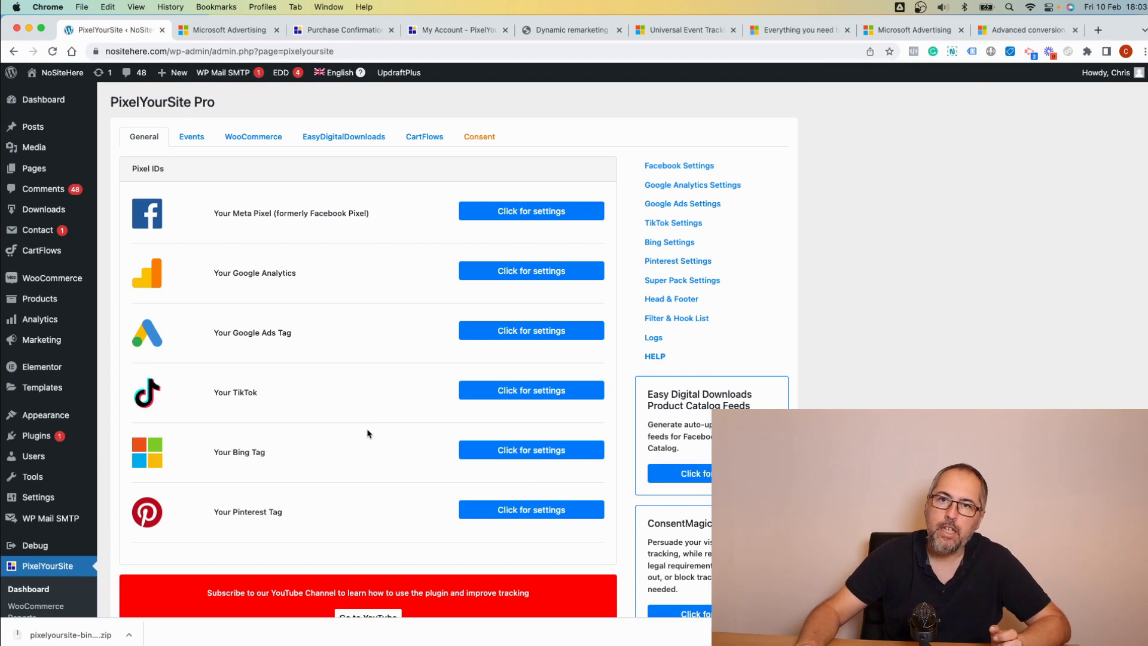
{"action": "left_click", "coordinate": [530, 454]}
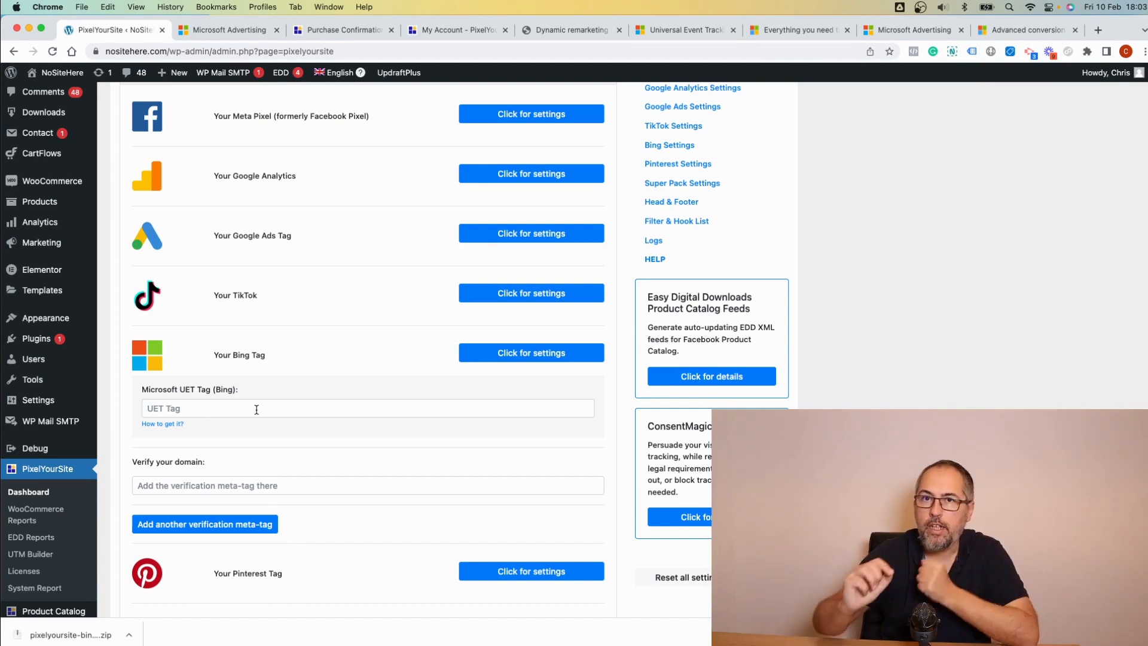
{"action": "left_click", "coordinate": [229, 29]}
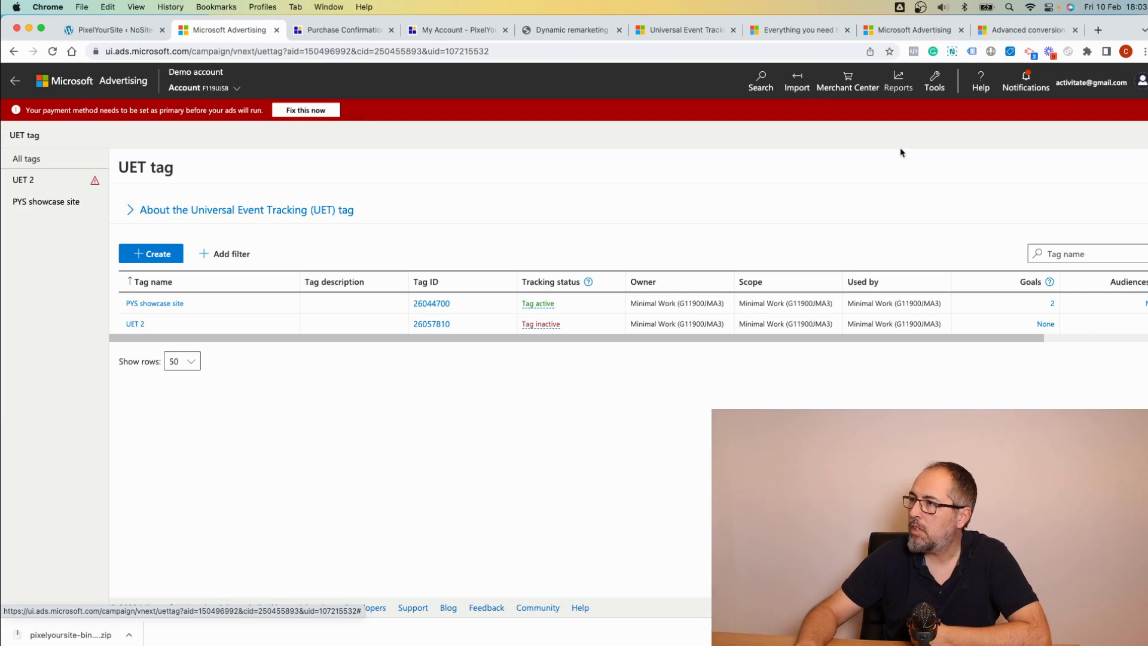
Step: Create a new UET tag named NositeHere in Microsoft Advertising
{"action": "left_click", "coordinate": [940, 80]}
{"action": "left_click", "coordinate": [606, 166]}
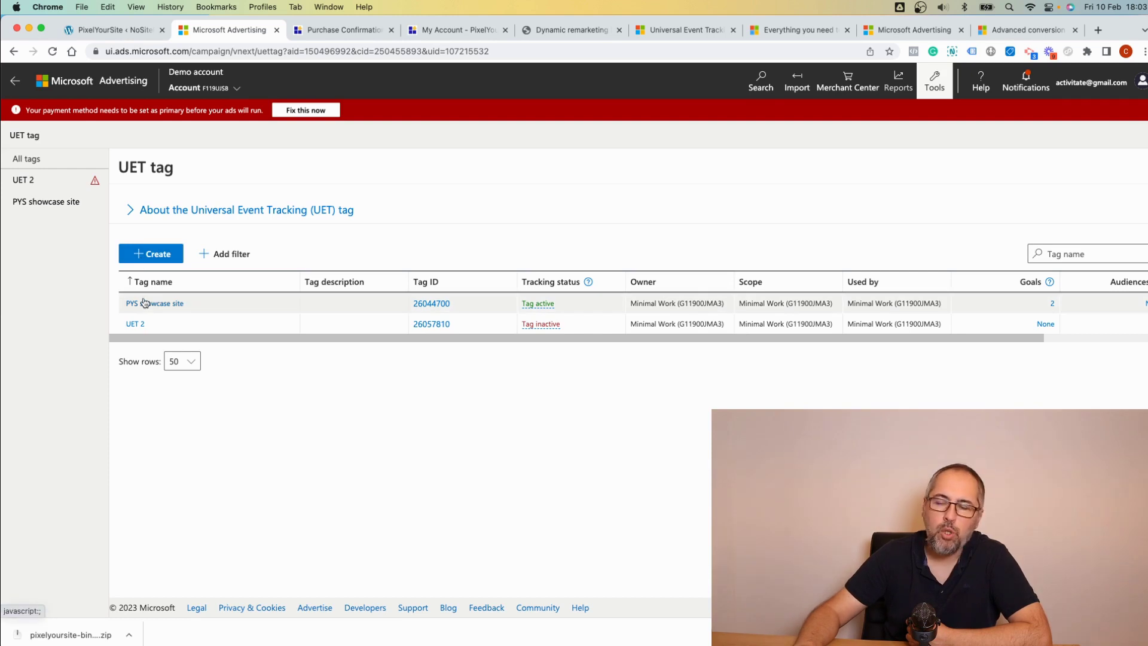
{"action": "left_click", "coordinate": [153, 255]}
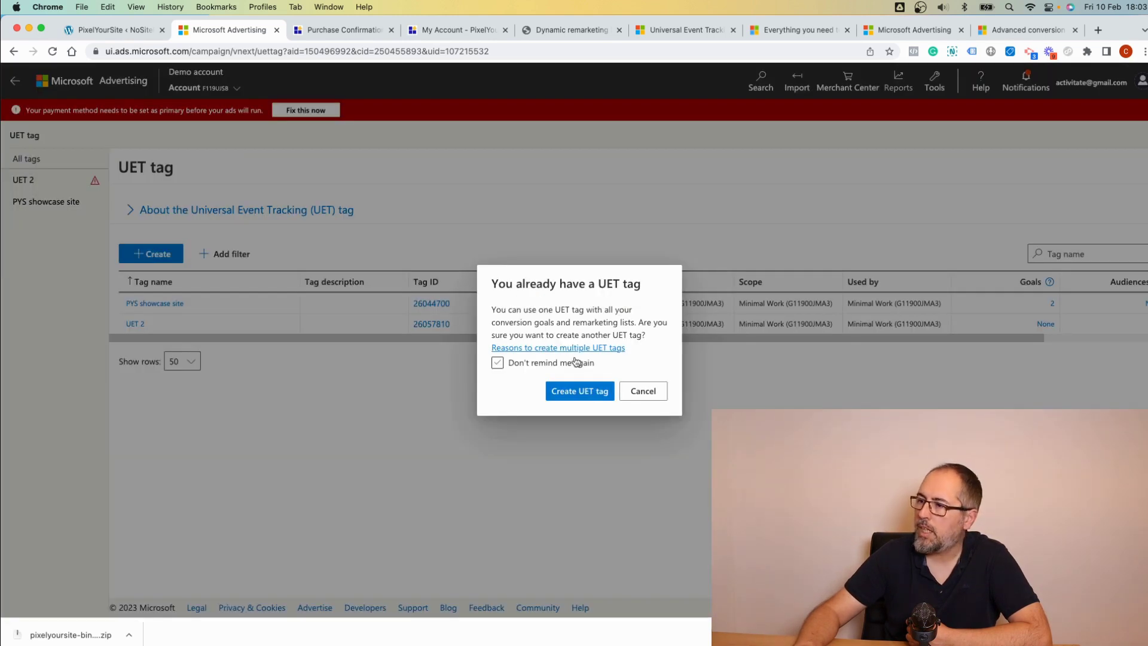
{"action": "left_click", "coordinate": [578, 392]}
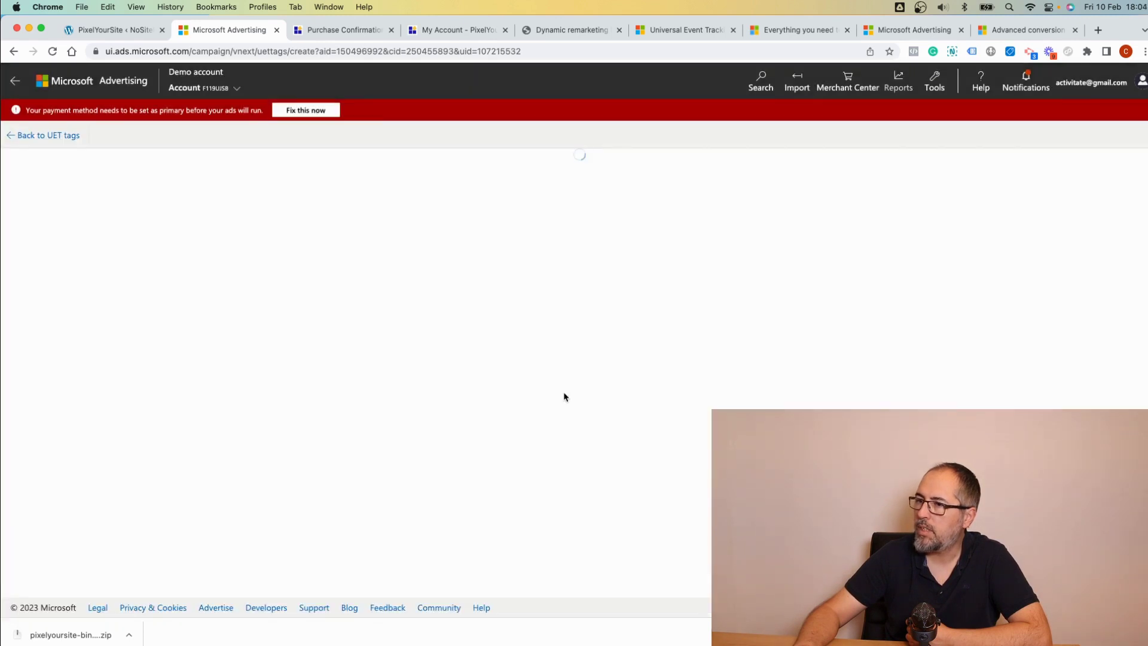
{"action": "left_click", "coordinate": [284, 222]}
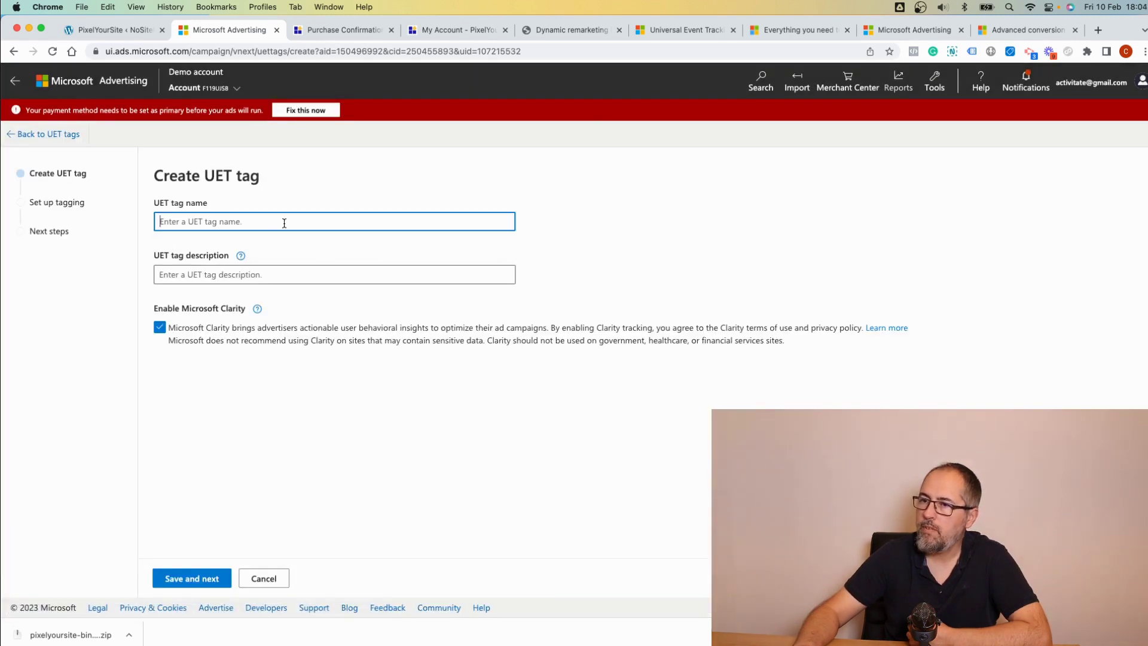
{"action": "type", "text": "Nosit"}
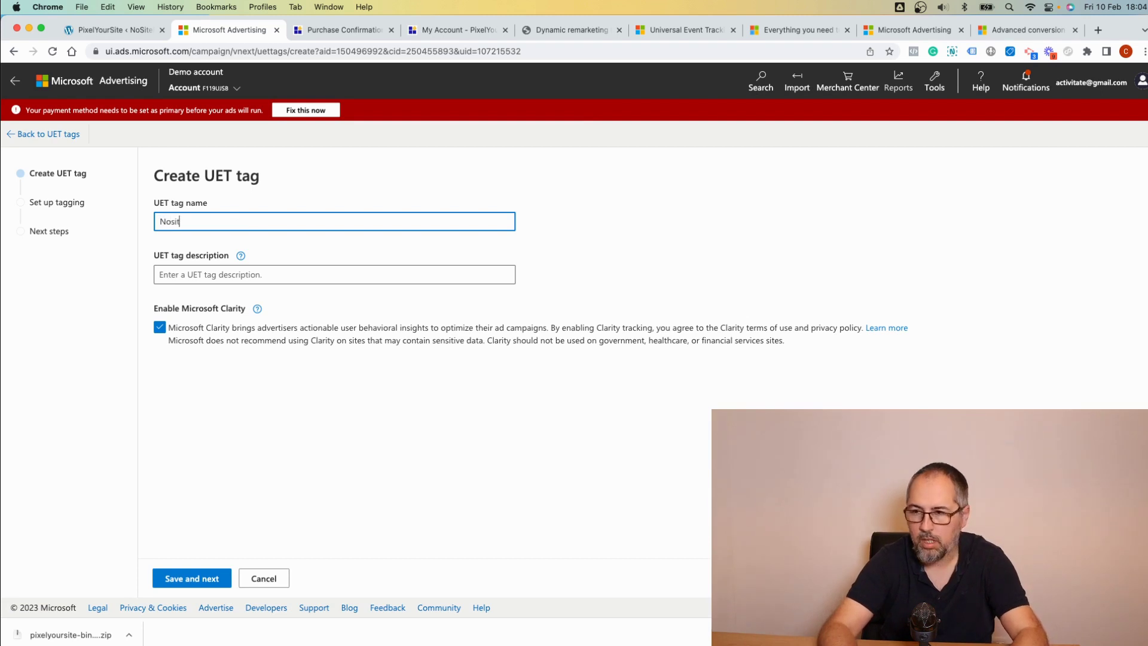
{"action": "type", "text": "eHere"}
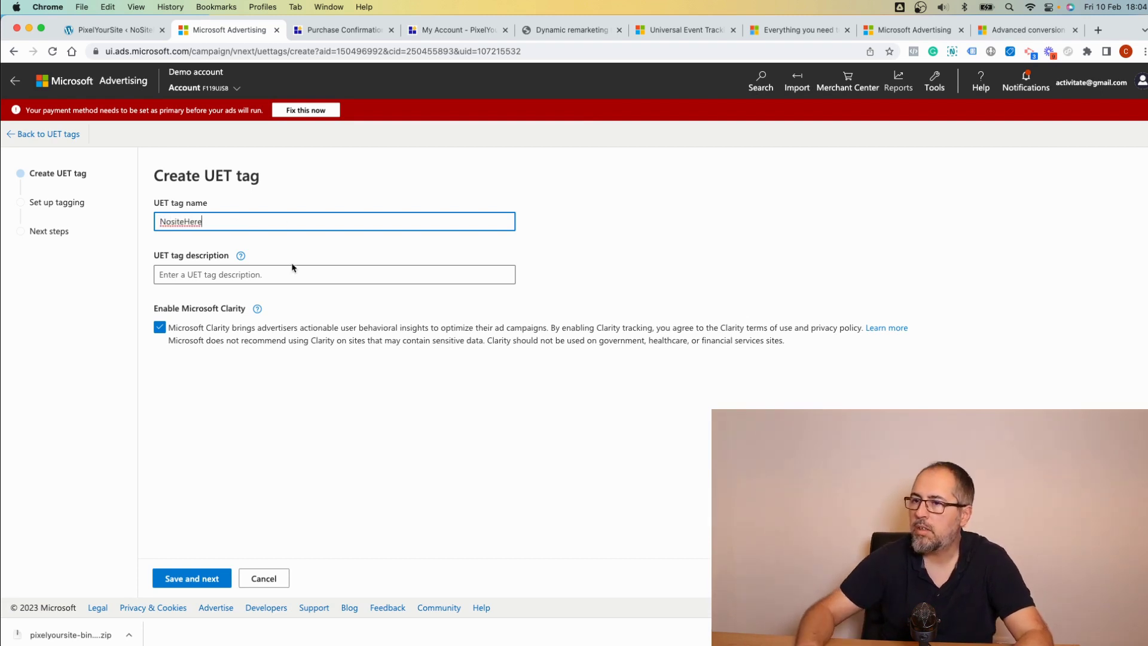
{"action": "left_click", "coordinate": [179, 580]}
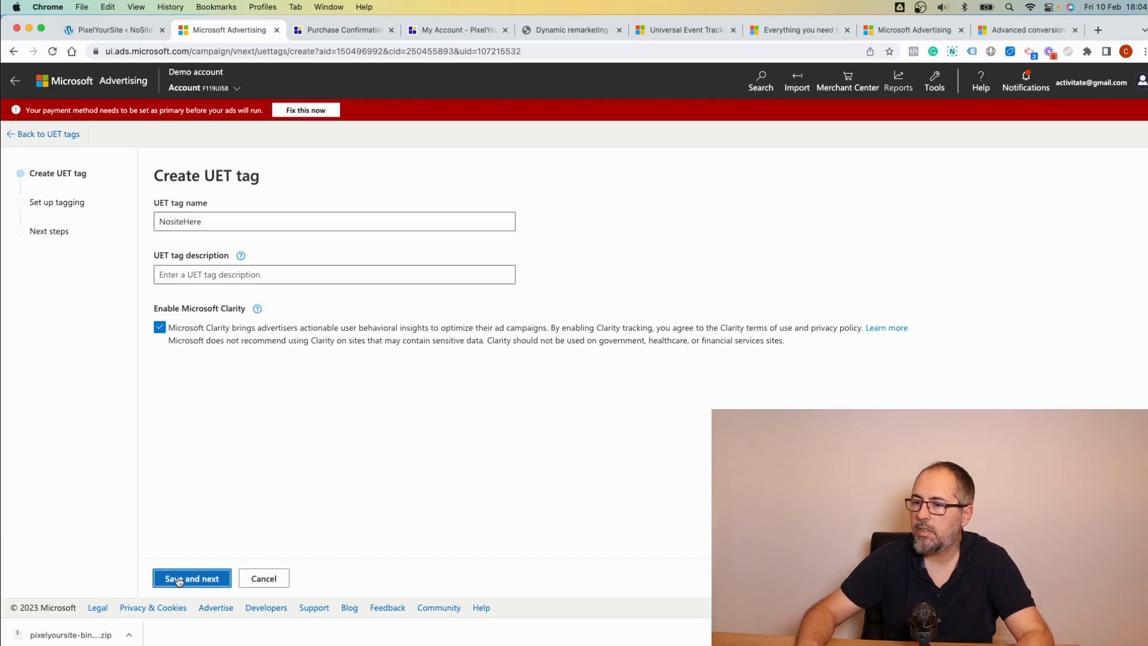
{"action": "left_click", "coordinate": [300, 580]}
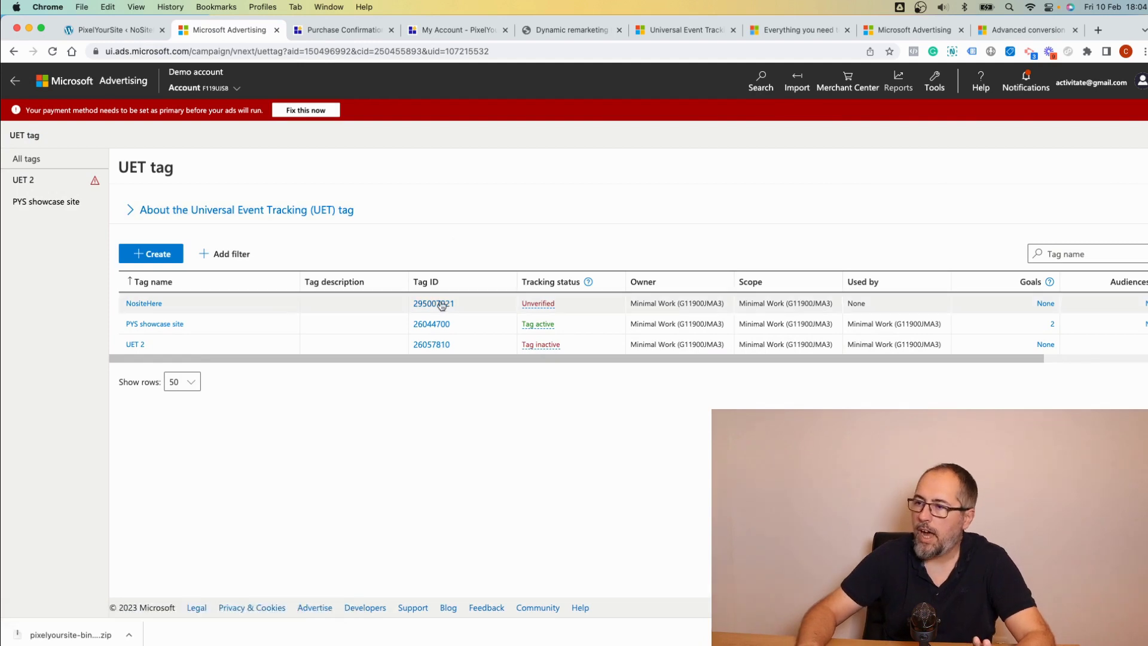
Step: Copy the new tag ID 295007021
{"action": "left_click_drag", "start_coordinate": [460, 303], "coordinate": [413, 303]}
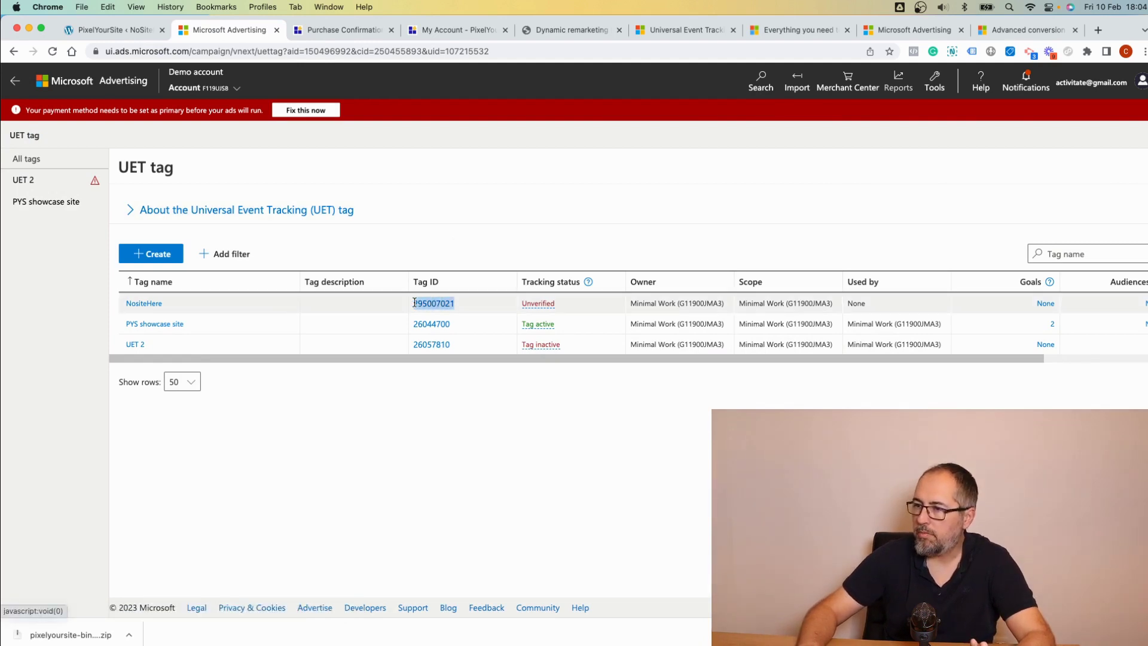
{"action": "right_click", "coordinate": [438, 306]}
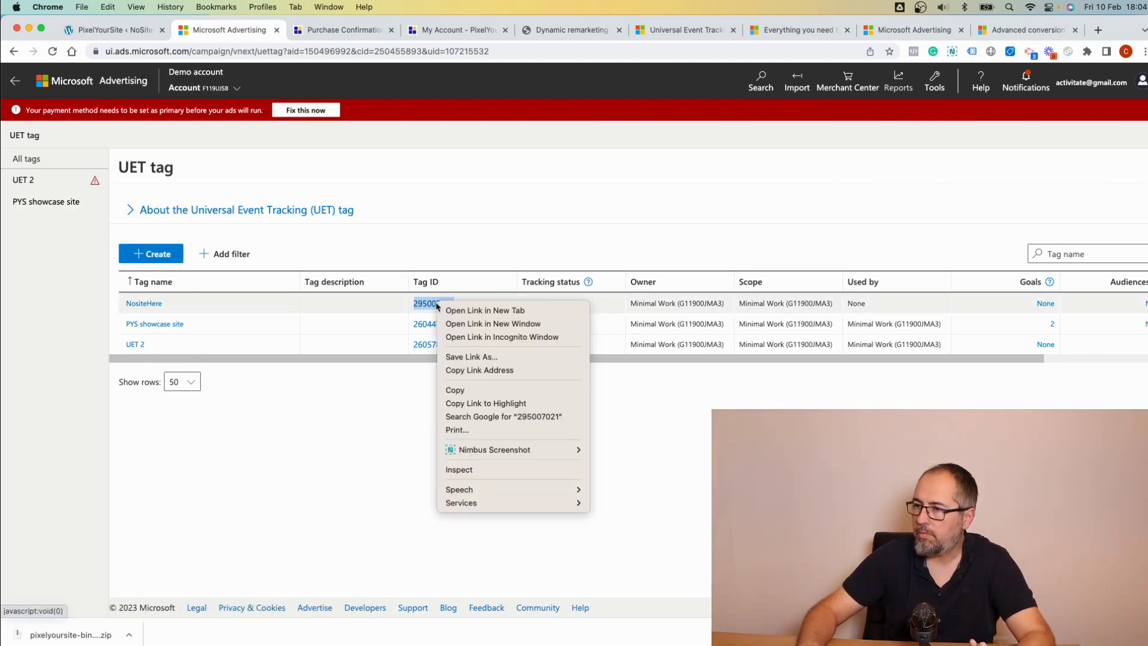
{"action": "left_click", "coordinate": [461, 393]}
Step: Paste tag ID 295007021 into the Microsoft UET Tag (Bing) field and save the settings
{"action": "left_click", "coordinate": [127, 33]}
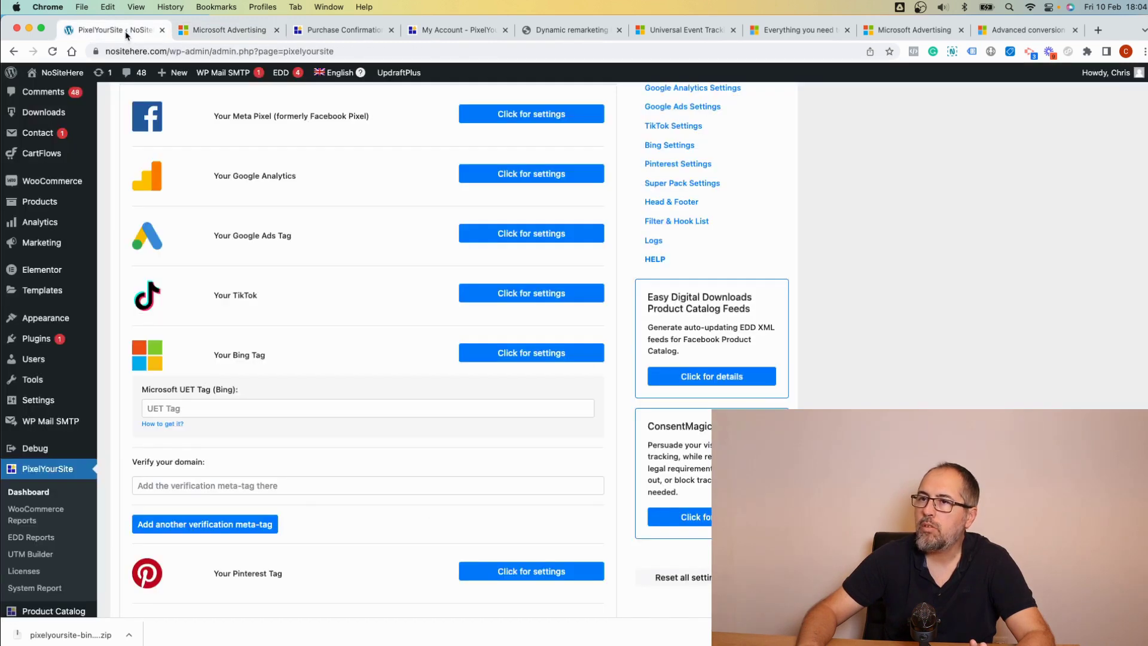
{"action": "right_click", "coordinate": [370, 409]}
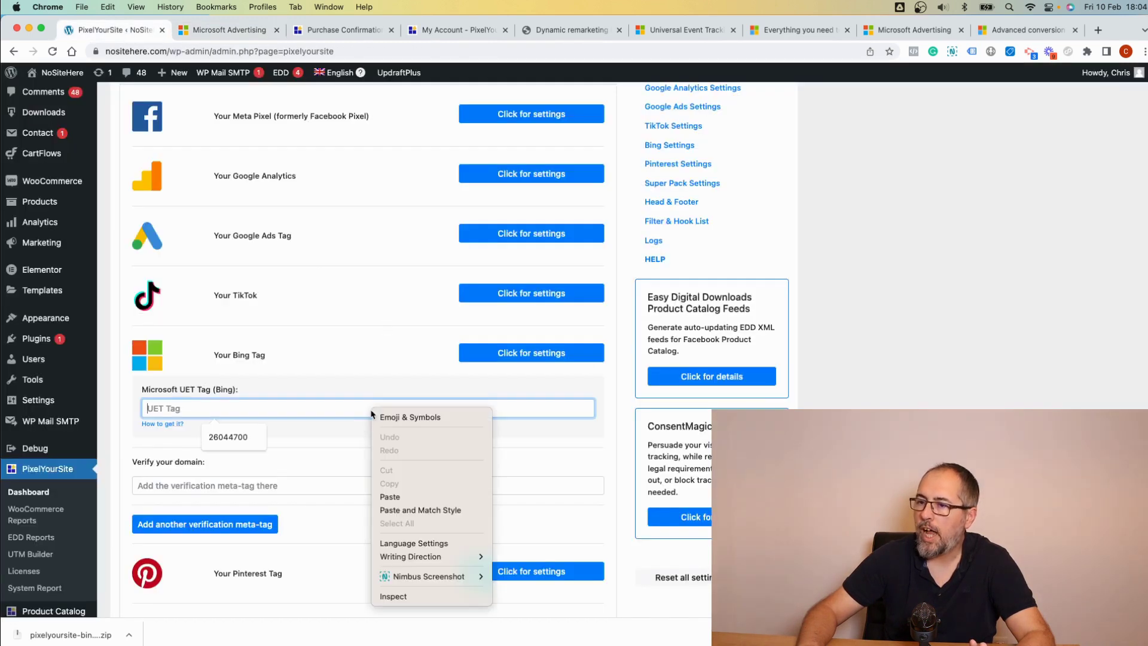
{"action": "left_click", "coordinate": [391, 492]}
{"action": "scroll", "coordinate": [363, 442], "scroll_direction": "down", "scroll_amount": 10}
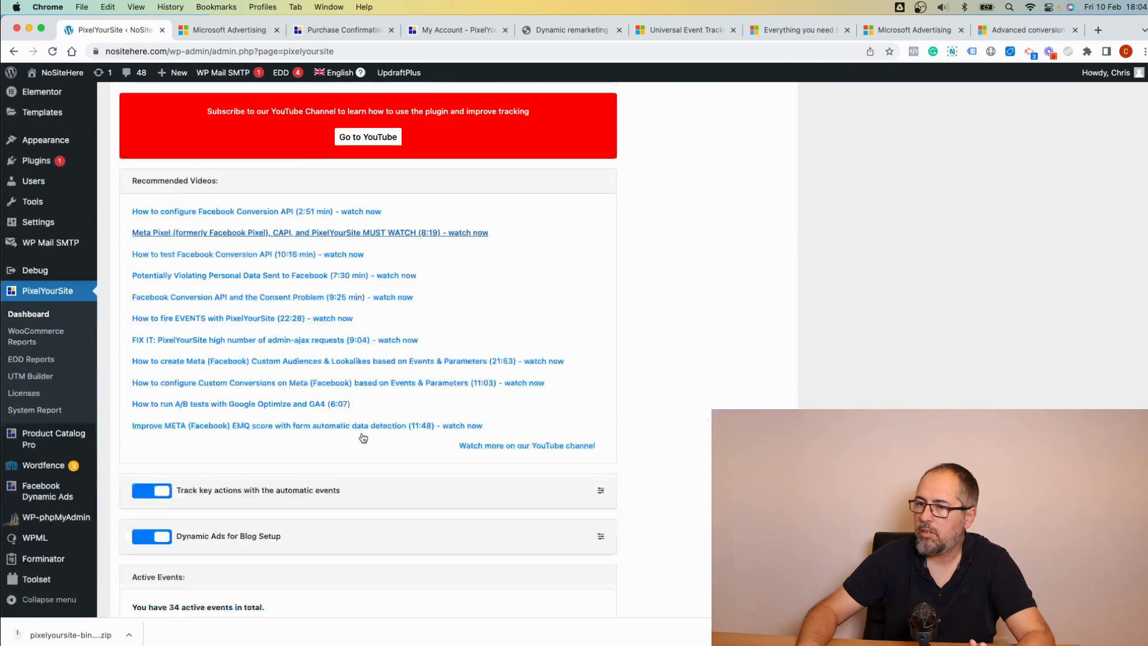
{"action": "scroll", "coordinate": [363, 440], "scroll_direction": "down", "scroll_amount": 10}
{"action": "scroll", "coordinate": [361, 435], "scroll_direction": "down", "scroll_amount": 10}
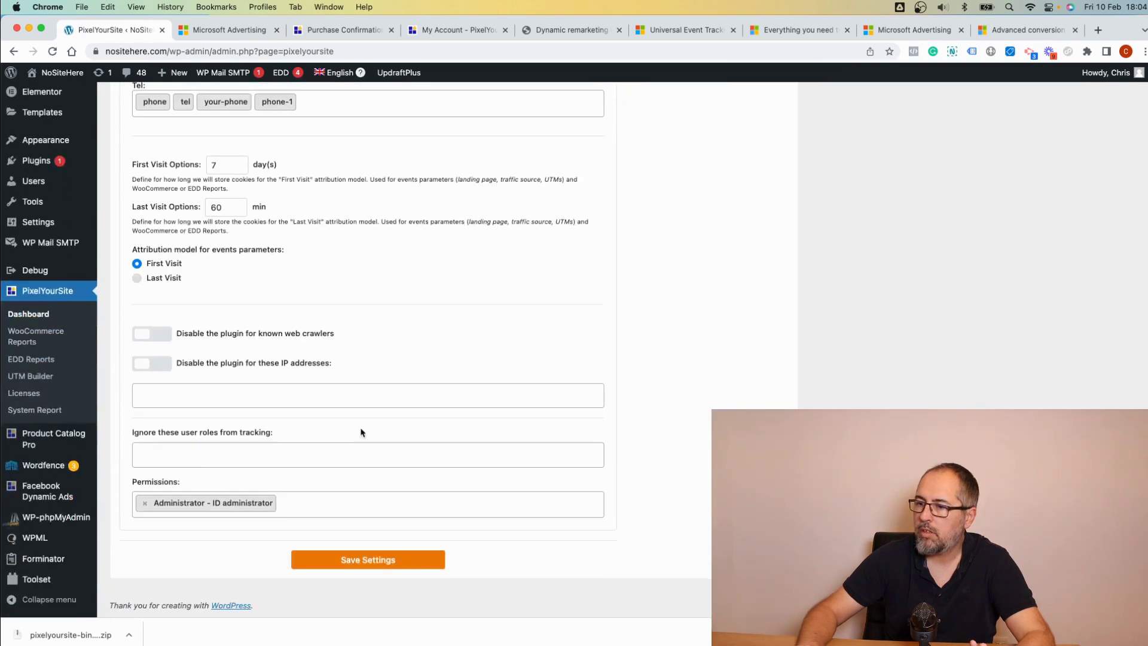
{"action": "left_click", "coordinate": [367, 559]}
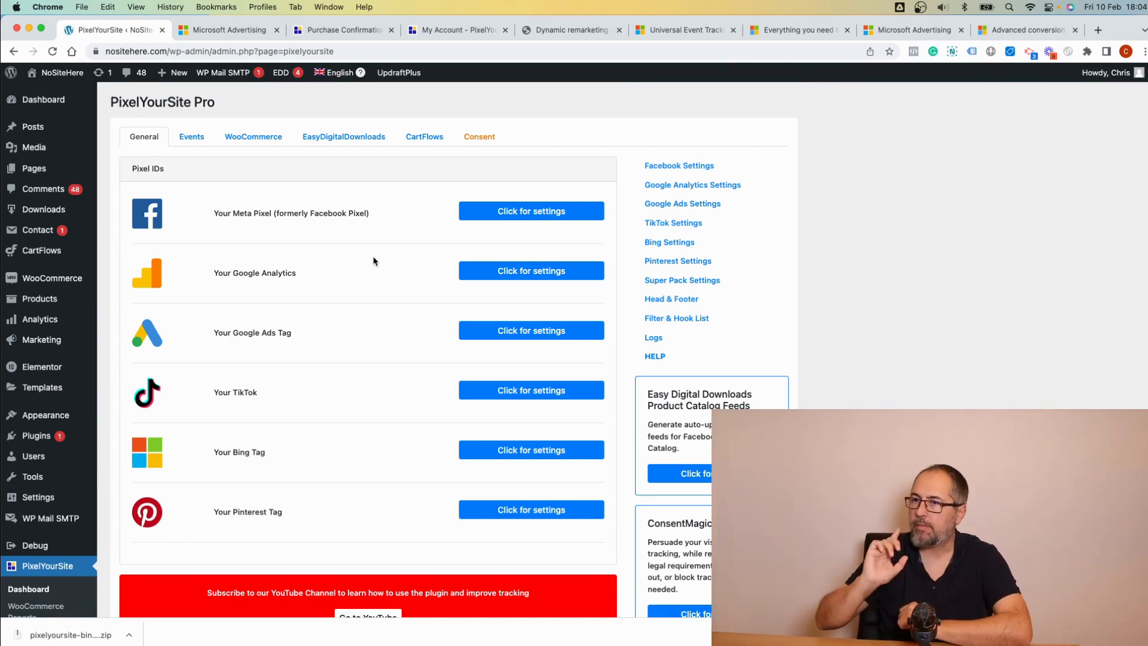
Step: Open the NoSiteHere site from the admin bar in a new tab, then return to Microsoft Advertising
{"action": "right_click", "coordinate": [63, 73]}
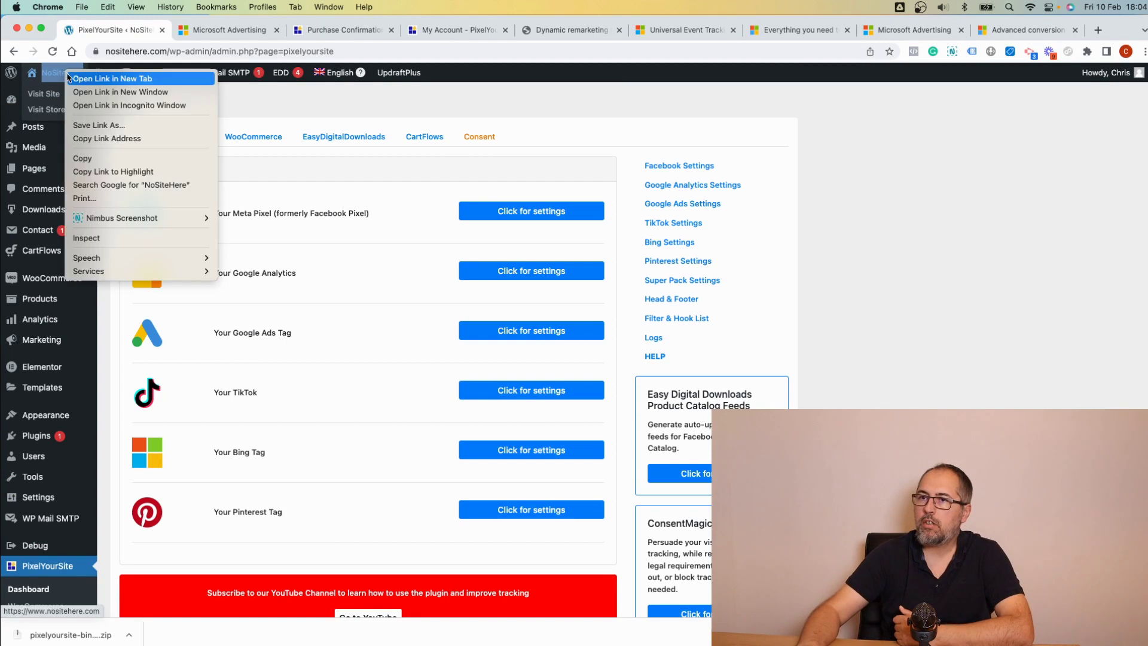
{"action": "left_click", "coordinate": [111, 80]}
{"action": "left_click", "coordinate": [201, 29]}
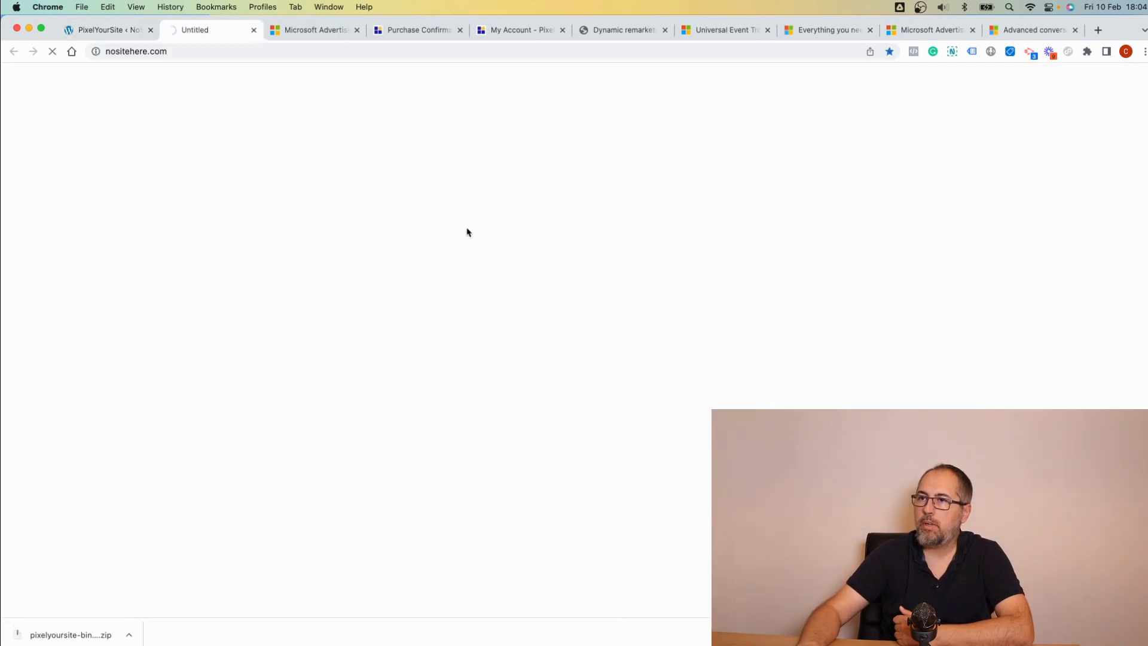